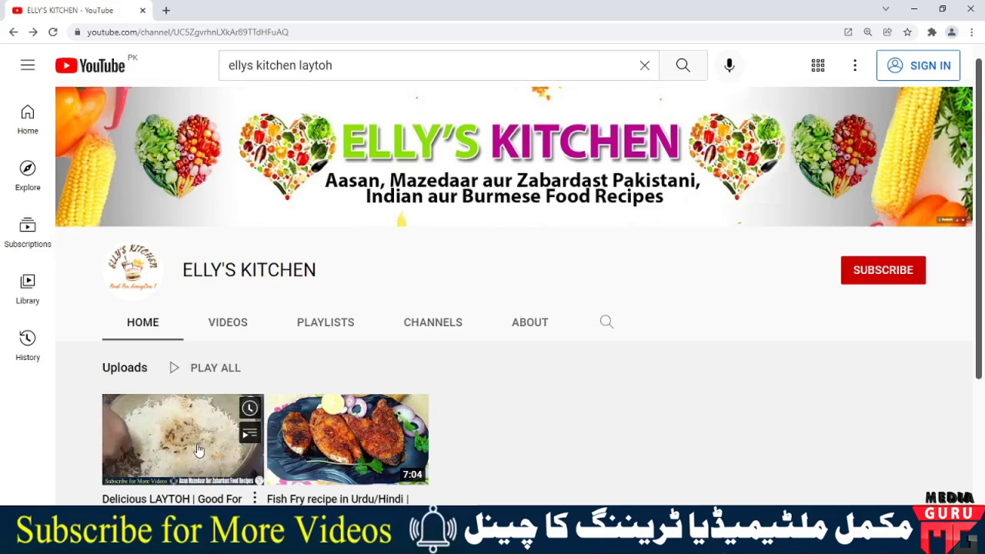
Step: Open the 'Delicious LAYTOH | Good For Heart & Arteries' video and expand its description
{"action": "left_click", "coordinate": [198, 450]}
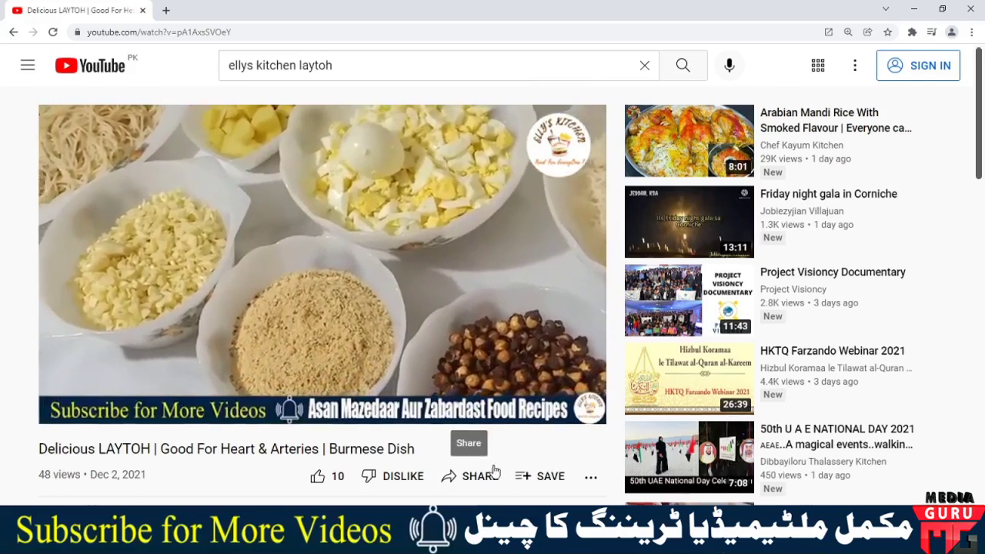
{"action": "scroll", "coordinate": [512, 438], "scroll_direction": "down", "scroll_amount": 3}
{"action": "scroll", "coordinate": [512, 438], "scroll_direction": "down", "scroll_amount": 1}
{"action": "scroll", "coordinate": [508, 438], "scroll_direction": "down", "scroll_amount": 1}
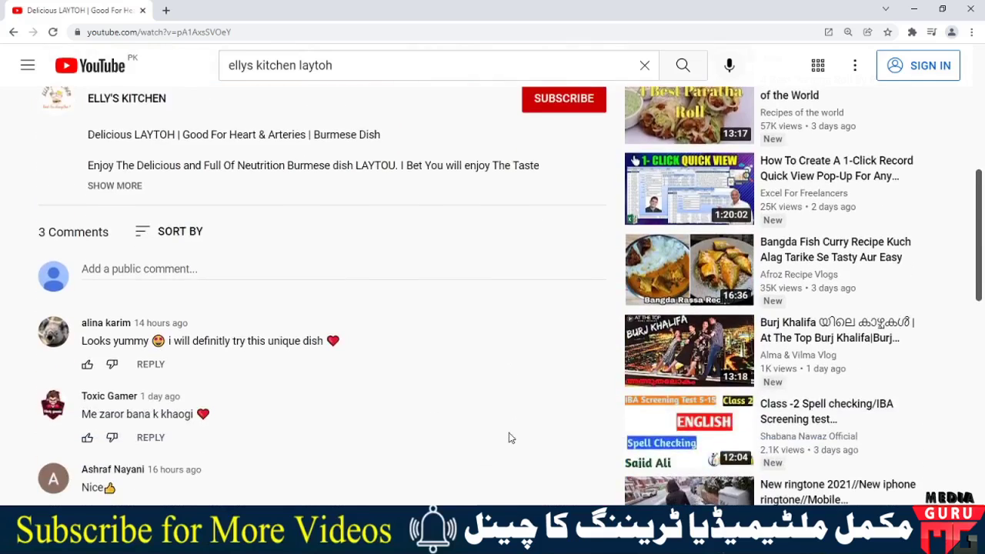
{"action": "scroll", "coordinate": [509, 438], "scroll_direction": "down", "scroll_amount": 2}
{"action": "scroll", "coordinate": [508, 438], "scroll_direction": "up", "scroll_amount": 1}
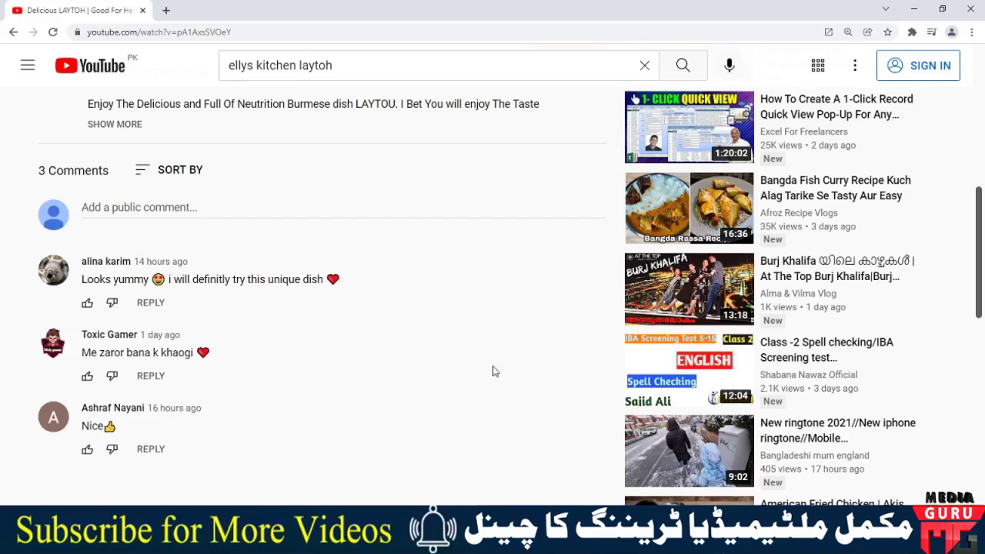
{"action": "scroll", "coordinate": [506, 377], "scroll_direction": "up", "scroll_amount": 3}
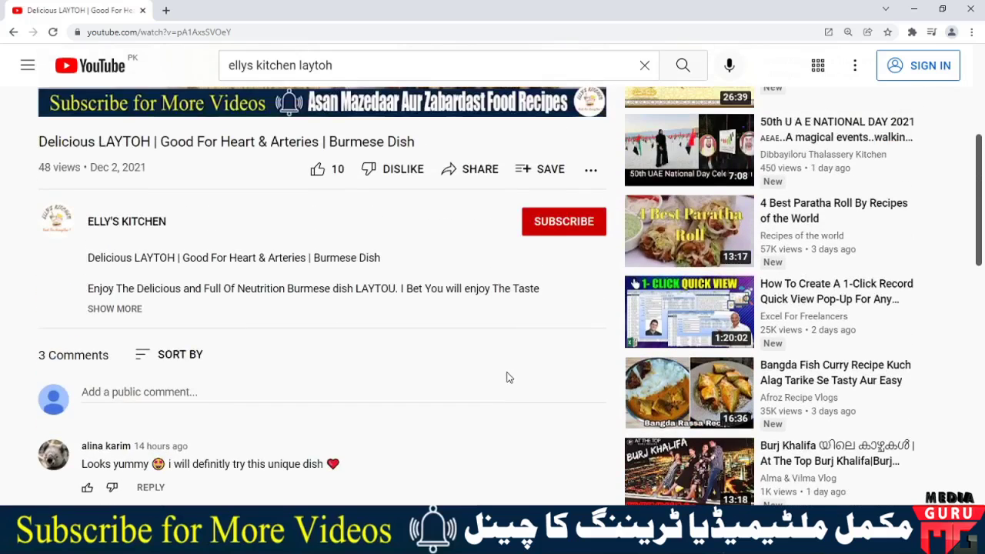
{"action": "left_click", "coordinate": [113, 309]}
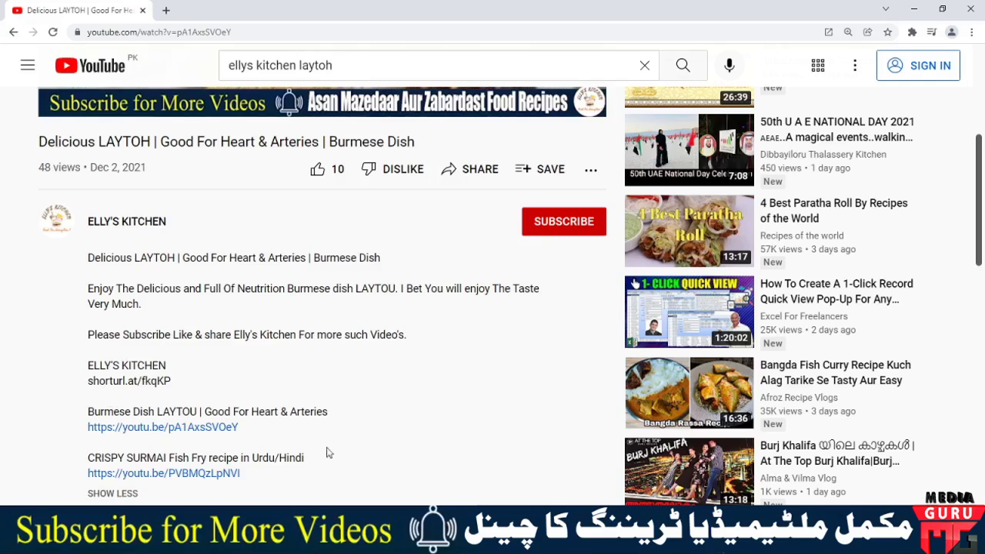
{"action": "scroll", "coordinate": [454, 385], "scroll_direction": "up", "scroll_amount": 4}
{"action": "scroll", "coordinate": [454, 386], "scroll_direction": "up", "scroll_amount": 1}
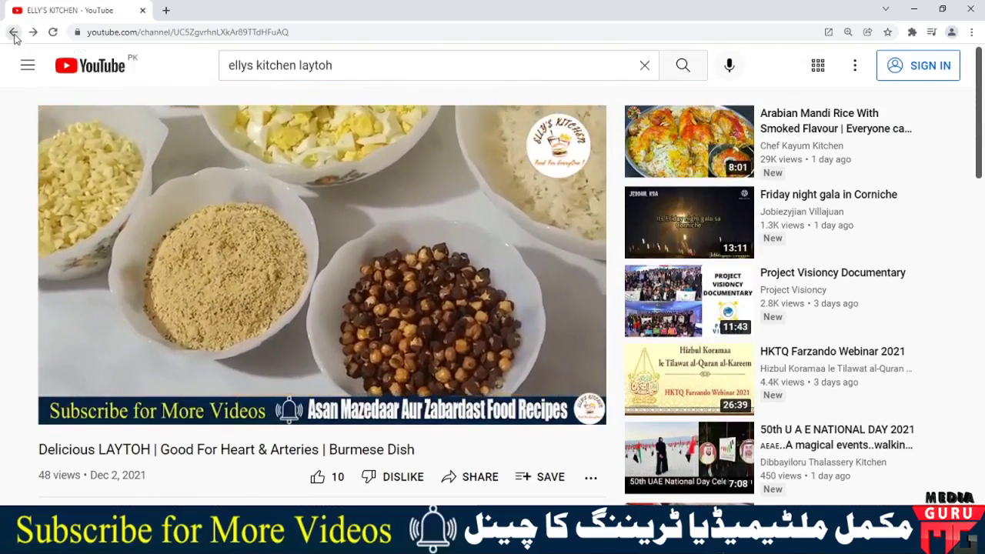
Step: Open Raebefore-afterApril14.jpg in Photoshop from the File menu
{"action": "left_click", "coordinate": [13, 33]}
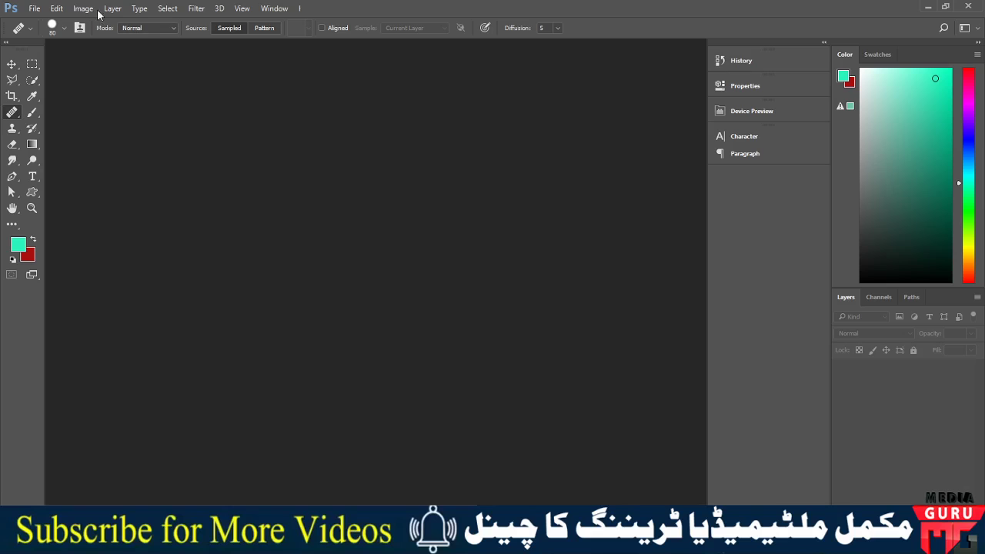
{"action": "left_click", "coordinate": [34, 9]}
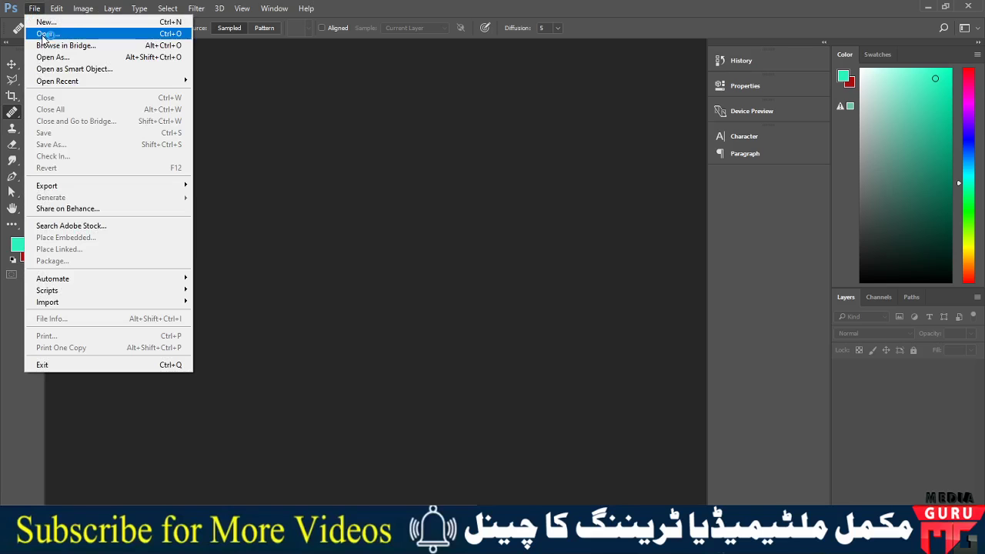
{"action": "left_click", "coordinate": [43, 32]}
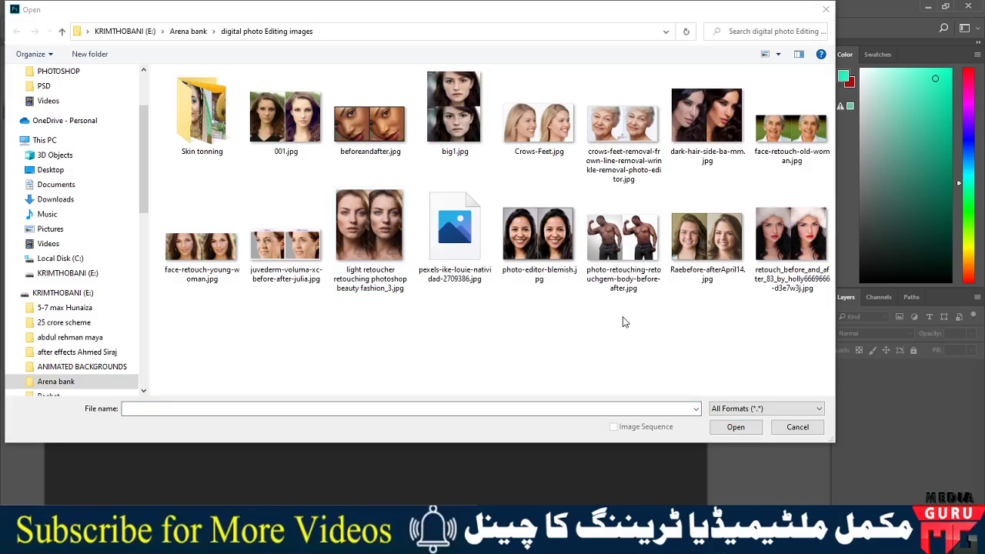
{"action": "double_click", "coordinate": [689, 250]}
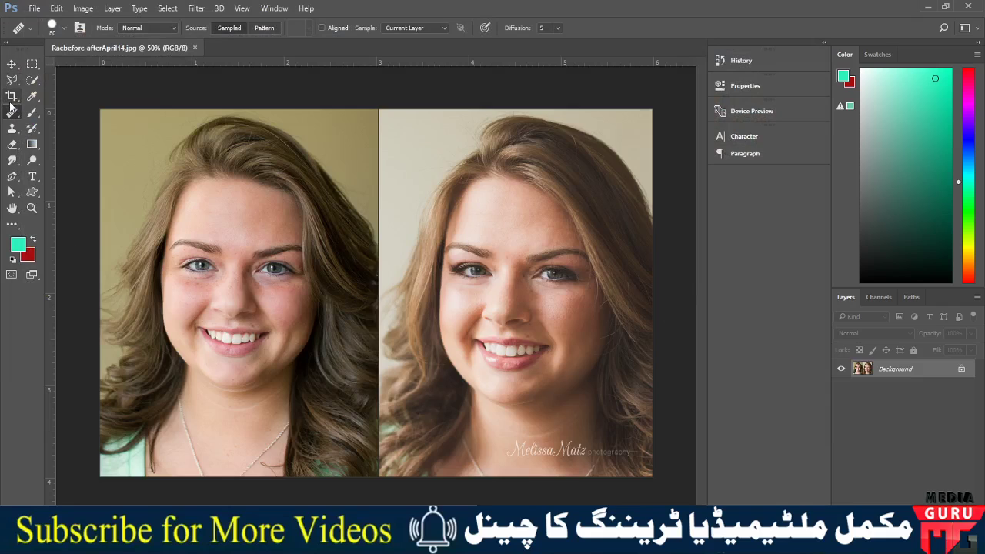
Step: Crop the image down to the left 'before' portrait and view it at 100%
{"action": "left_click", "coordinate": [11, 96]}
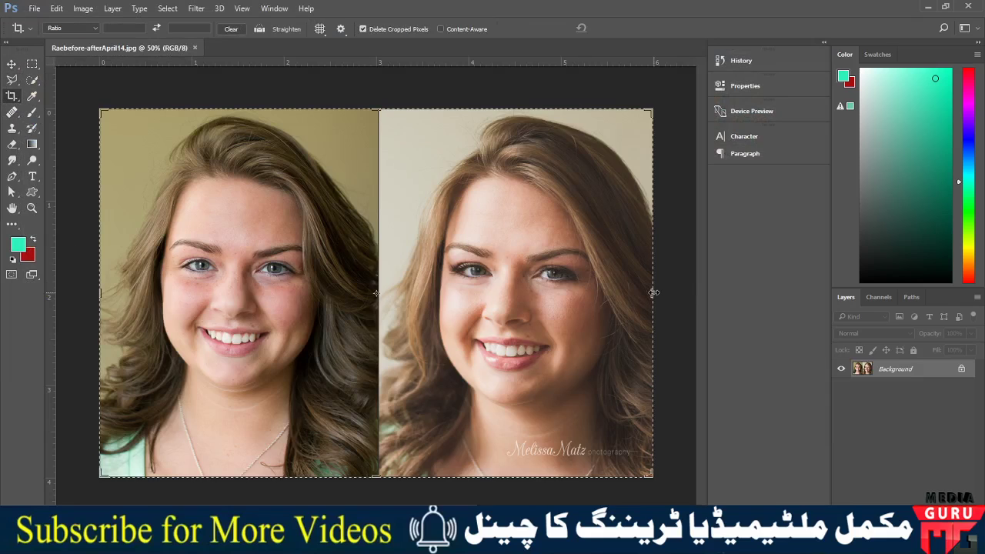
{"action": "left_click_drag", "start_coordinate": [652, 292], "coordinate": [514, 304]}
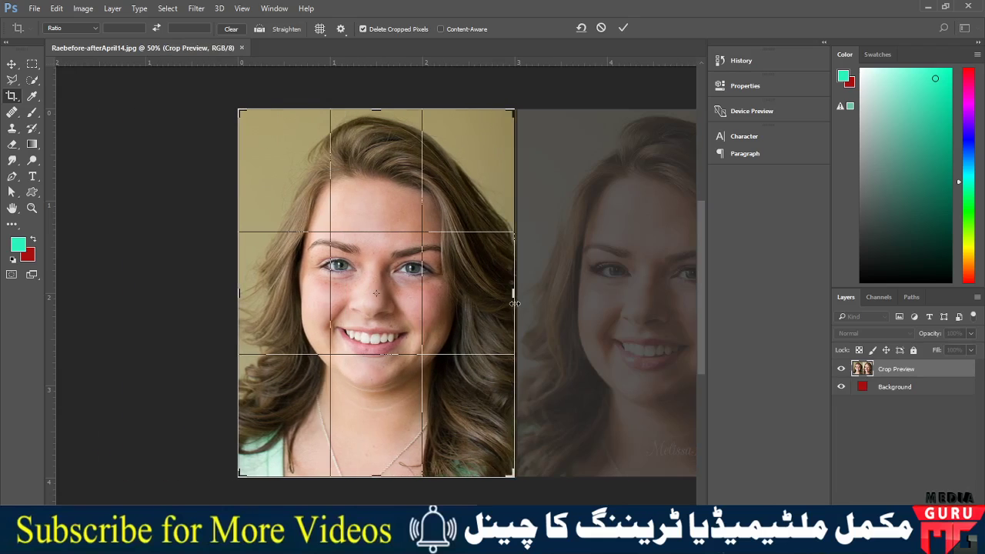
{"action": "key", "text": "Return"}
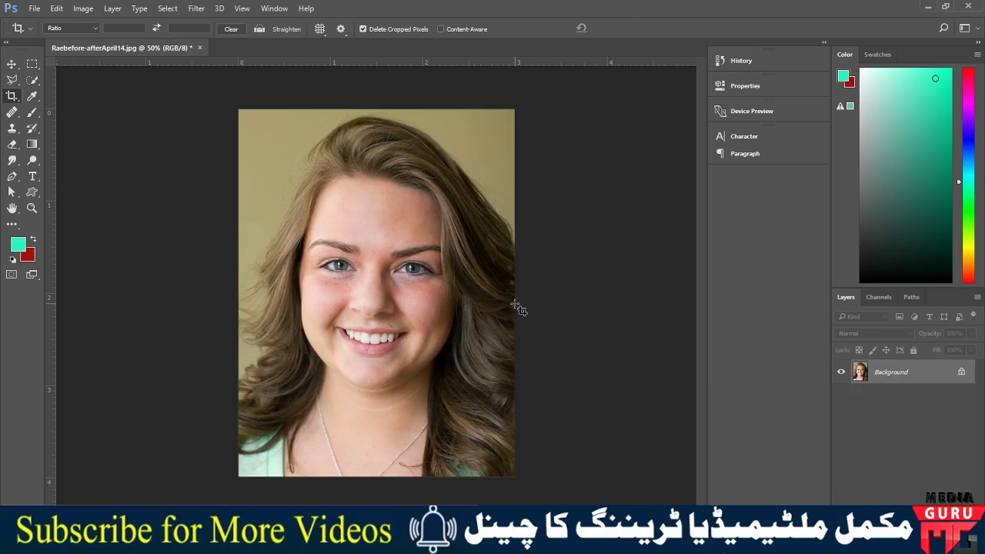
{"action": "key", "text": "ctrl+1"}
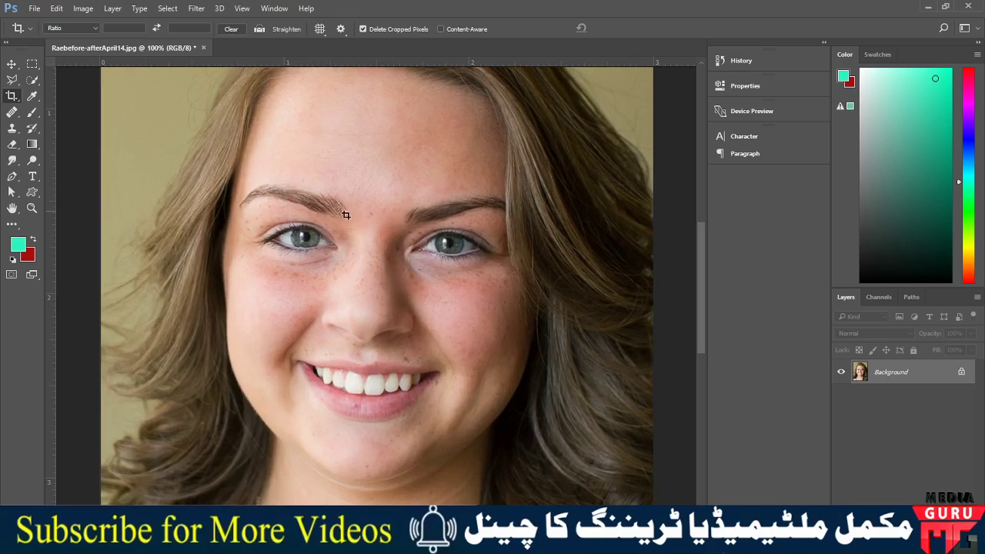
Step: Unlock the Background into Layer 0, then duplicate it as Layer 0 copy
{"action": "left_click", "coordinate": [962, 373]}
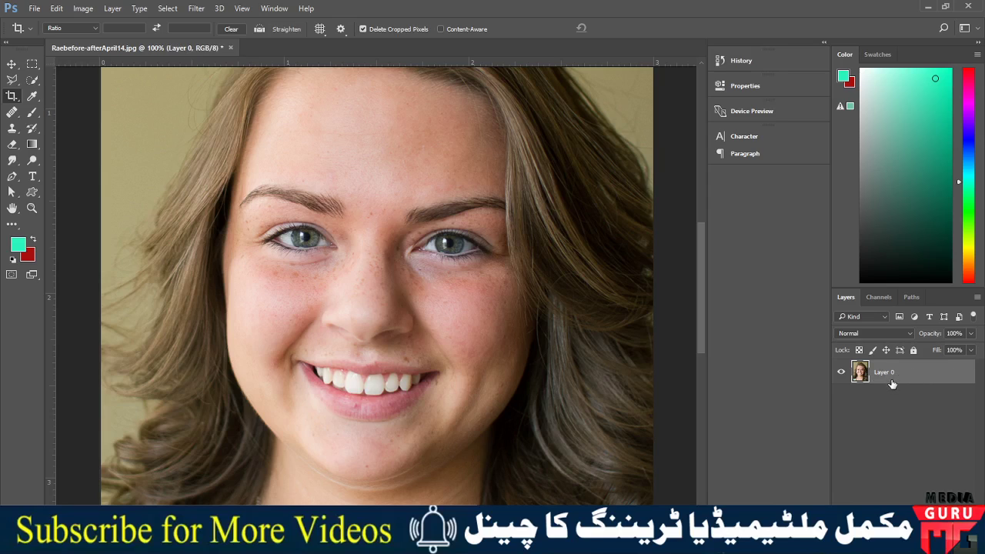
{"action": "key", "text": "ctrl+j"}
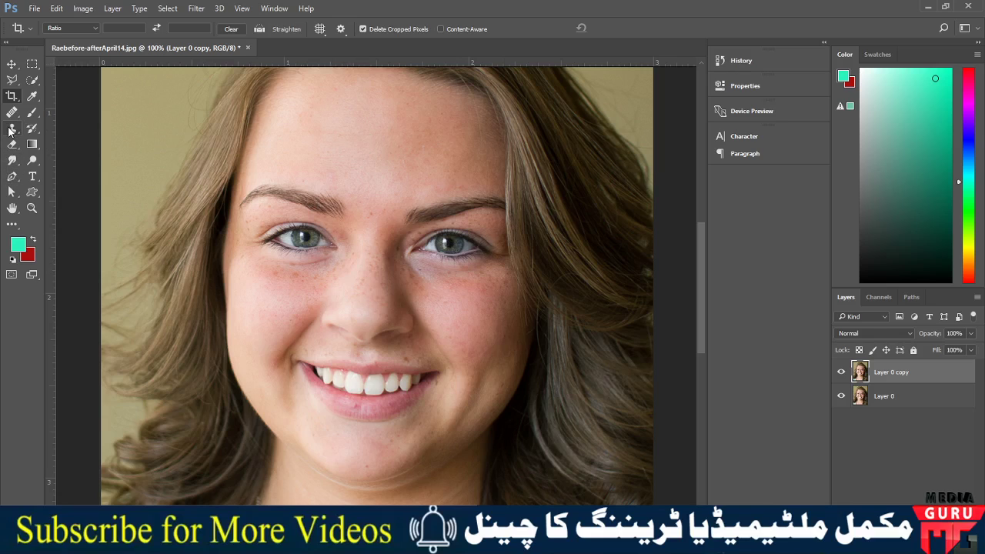
Step: Select the Clone Stamp Tool and shrink its brush to size 60
{"action": "left_click", "coordinate": [11, 128]}
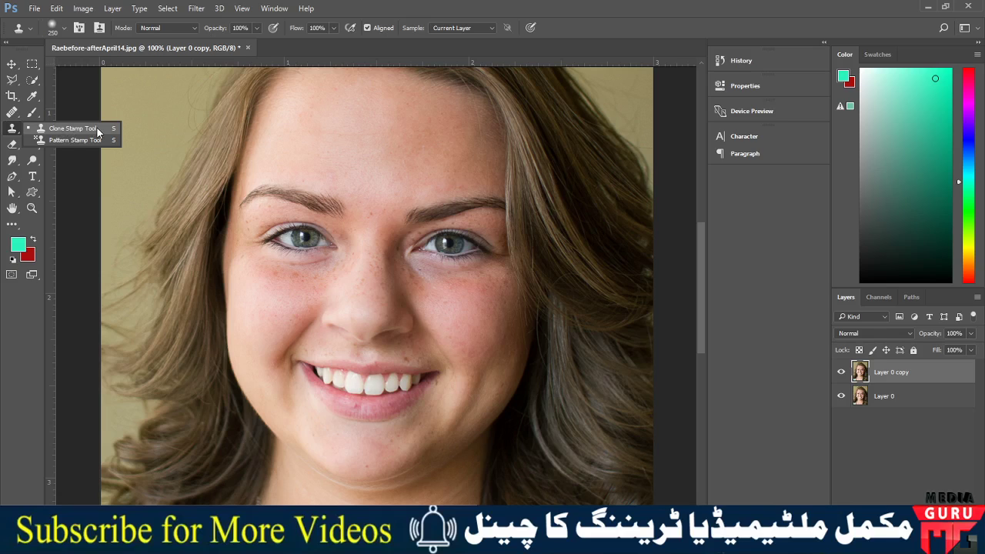
{"action": "left_click", "coordinate": [97, 132]}
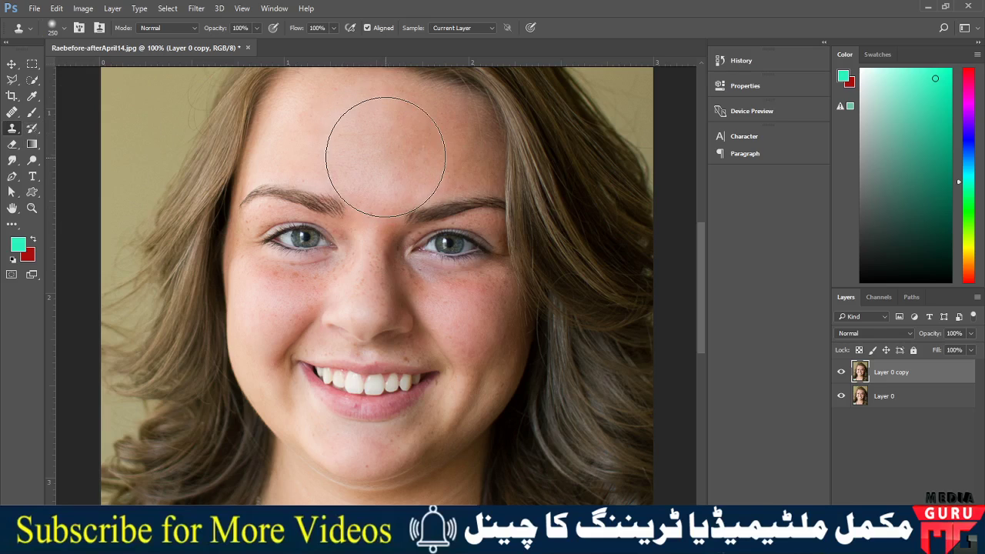
{"action": "key", "text": "bracketleft"}
{"action": "key", "text": "bracketleft"}
{"action": "key", "text": "bracketleft"}
{"action": "key", "text": "bracketleft"}
{"action": "key", "text": "bracketleft"}
{"action": "key", "text": "bracketleft"}
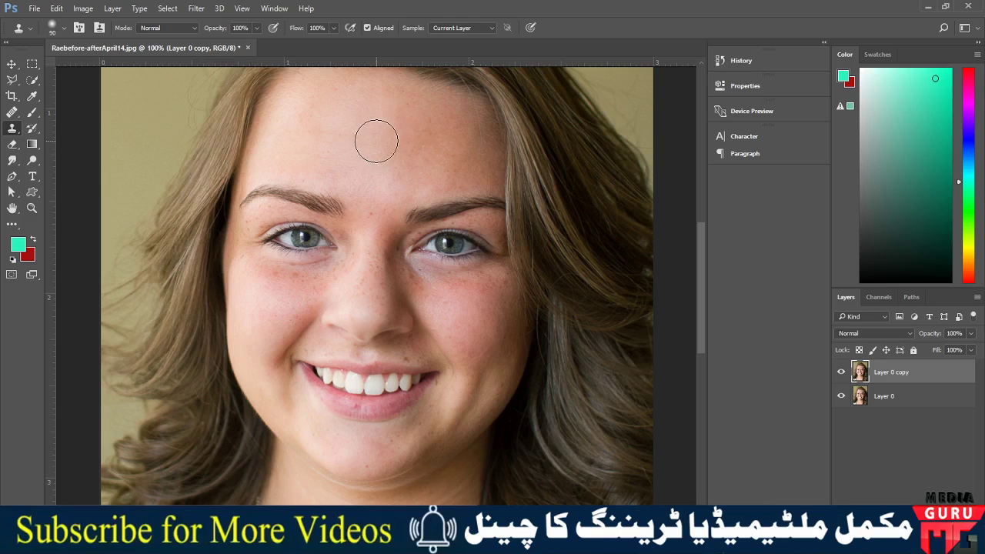
{"action": "key", "text": "bracketleft"}
{"action": "key", "text": "bracketleft"}
{"action": "key", "text": "bracketleft"}
{"action": "key", "text": "bracketleft"}
{"action": "key", "text": "bracketright"}
{"action": "key", "text": "bracketright"}
{"action": "key", "text": "bracketright"}
{"action": "key", "text": "bracketright"}
{"action": "key", "text": "bracketright"}
{"action": "key", "text": "bracketright"}
{"action": "key", "text": "bracketleft"}
{"action": "key", "text": "bracketleft"}
{"action": "key", "text": "bracketleft"}
{"action": "key", "text": "bracketleft"}
Step: Sample the woman's eye and stamp a copy onto the middle of her forehead
{"action": "left_click", "coordinate": [327, 244], "text": "alt"}
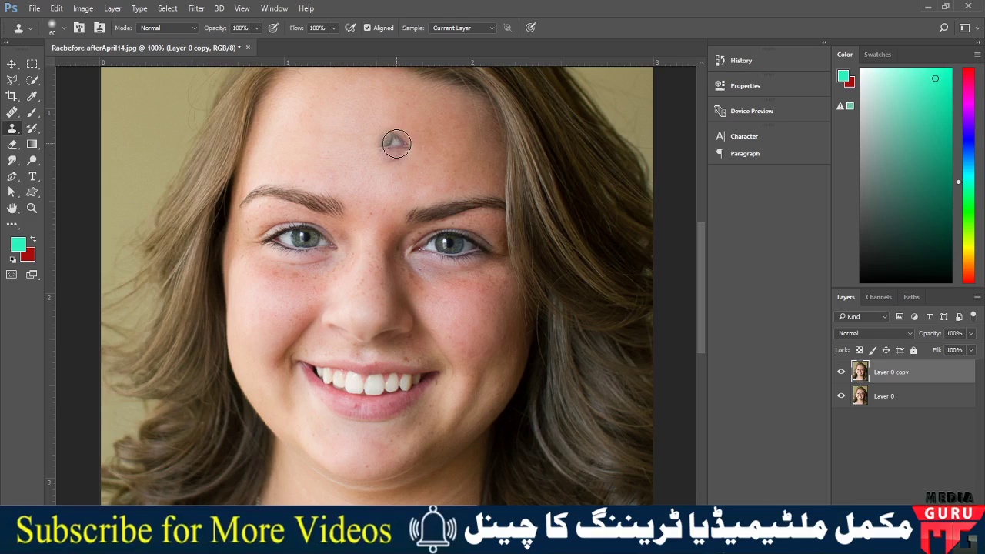
{"action": "mouse_move", "coordinate": [397, 143]}
{"action": "left_mouse_down"}
{"action": "mouse_move", "coordinate": [353, 143]}
{"action": "mouse_move", "coordinate": [400, 147]}
{"action": "left_mouse_up"}
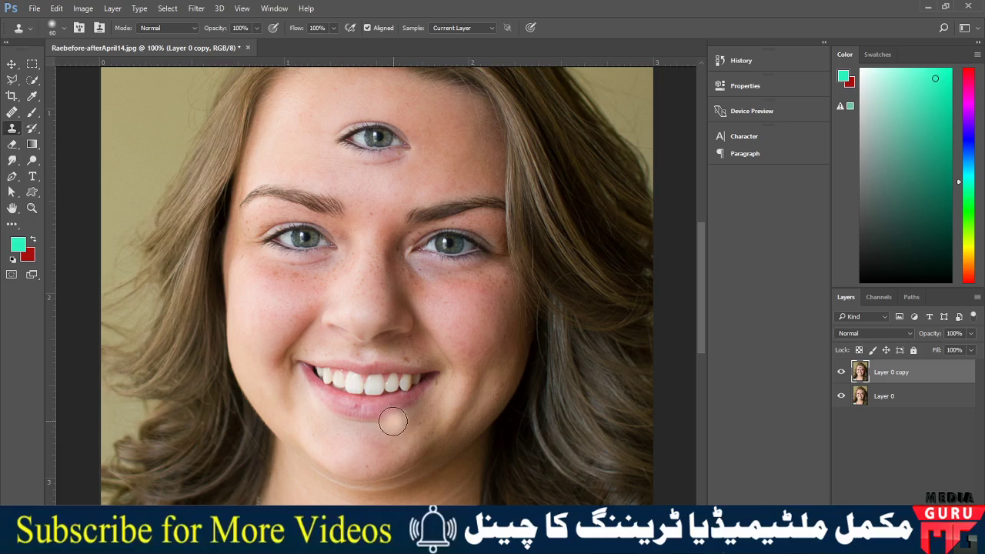
Step: Sample the smiling mouth and clone it onto the forehead beneath the third eye
{"action": "left_click", "coordinate": [416, 379], "text": "alt"}
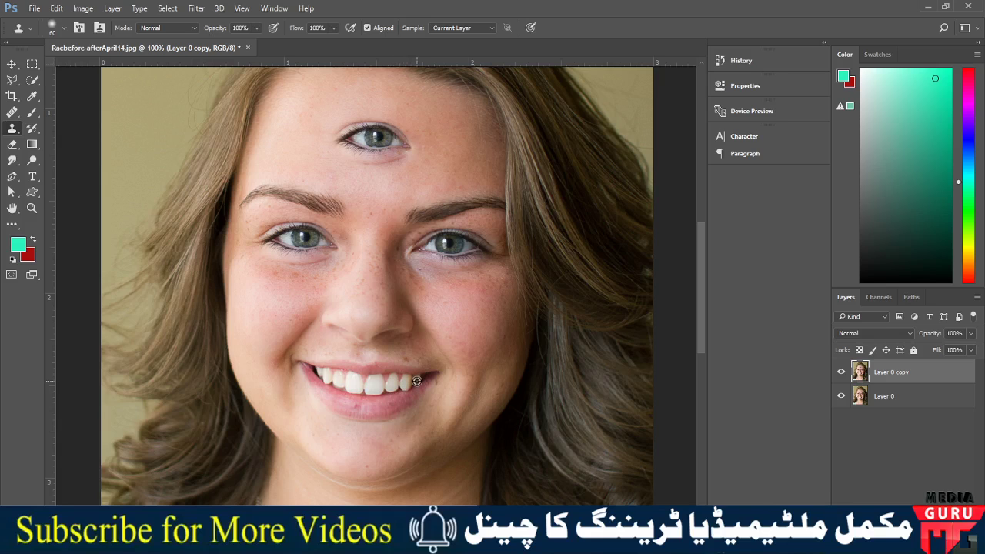
{"action": "mouse_move", "coordinate": [407, 188]}
{"action": "left_mouse_down"}
{"action": "mouse_move", "coordinate": [415, 176]}
{"action": "mouse_move", "coordinate": [320, 167]}
{"action": "mouse_move", "coordinate": [378, 189]}
{"action": "mouse_move", "coordinate": [409, 178]}
{"action": "mouse_move", "coordinate": [291, 159]}
{"action": "left_mouse_up"}
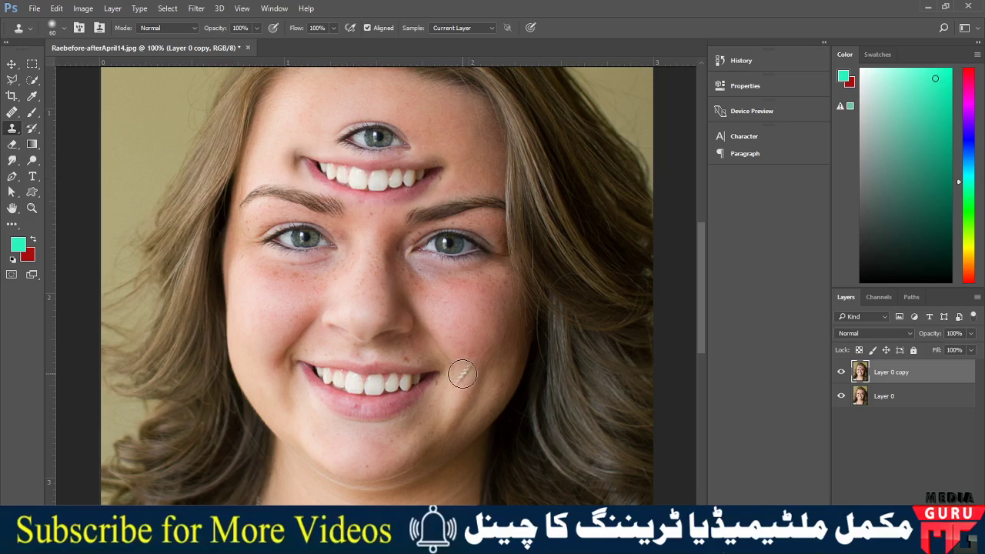
{"action": "left_click_drag", "start_coordinate": [462, 376], "coordinate": [466, 382]}
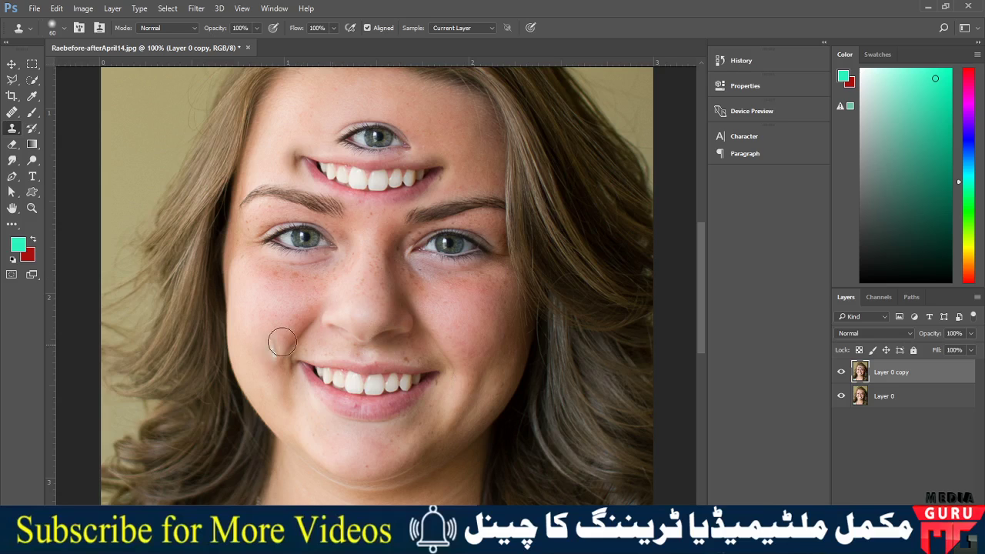
Step: Browse the stamping and healing tool flyouts in the toolbar
{"action": "right_click", "coordinate": [13, 129]}
{"action": "left_click", "coordinate": [46, 128]}
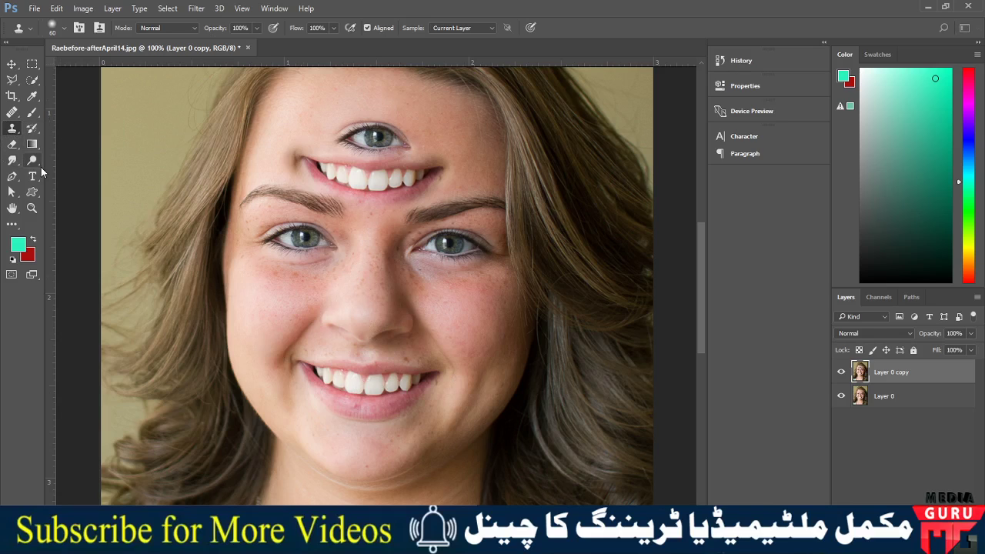
{"action": "right_click", "coordinate": [11, 131]}
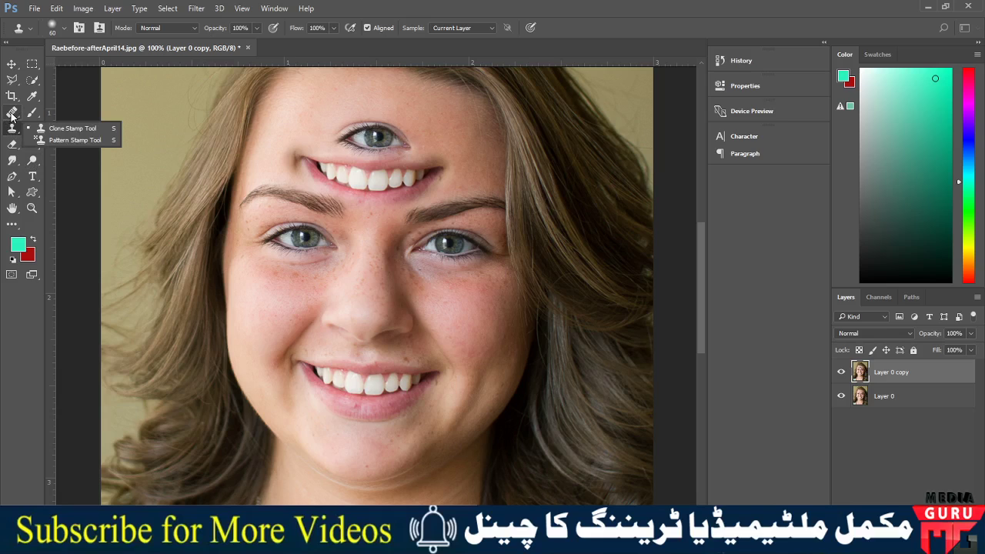
{"action": "left_click", "coordinate": [14, 115]}
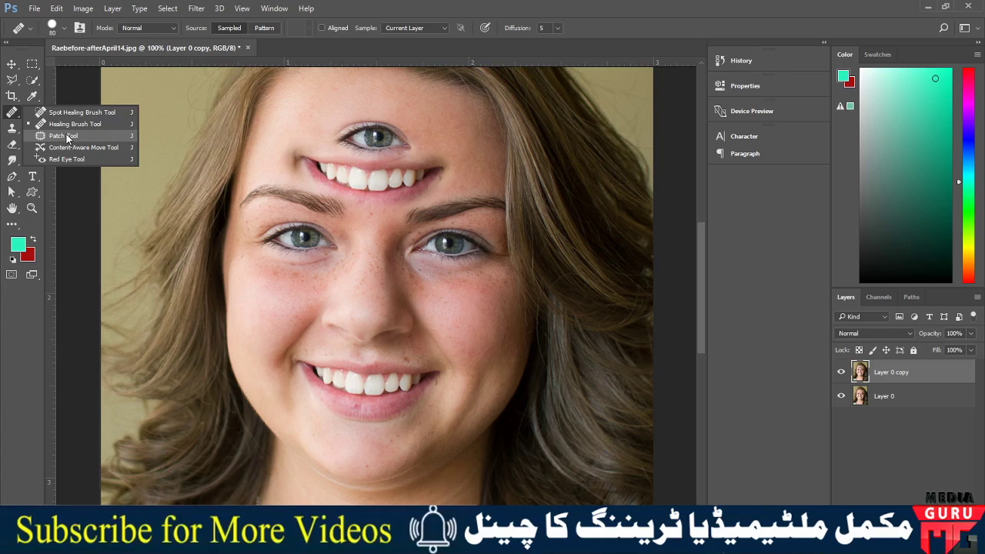
Step: Remove the left eye with the Patch tool, covering it with cheek and nose skin
{"action": "left_click", "coordinate": [68, 137]}
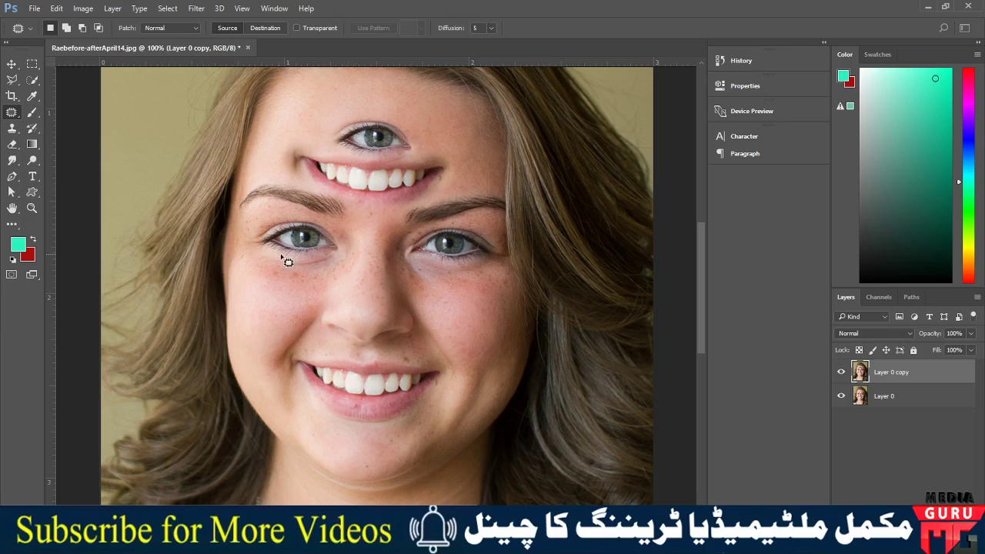
{"action": "mouse_move", "coordinate": [249, 227]}
{"action": "left_mouse_down"}
{"action": "mouse_move", "coordinate": [274, 216]}
{"action": "mouse_move", "coordinate": [316, 220]}
{"action": "left_mouse_up"}
{"action": "mouse_move", "coordinate": [352, 257]}
{"action": "left_mouse_down"}
{"action": "mouse_move", "coordinate": [339, 282]}
{"action": "mouse_move", "coordinate": [303, 285]}
{"action": "mouse_move", "coordinate": [261, 263]}
{"action": "mouse_move", "coordinate": [250, 225]}
{"action": "left_mouse_up"}
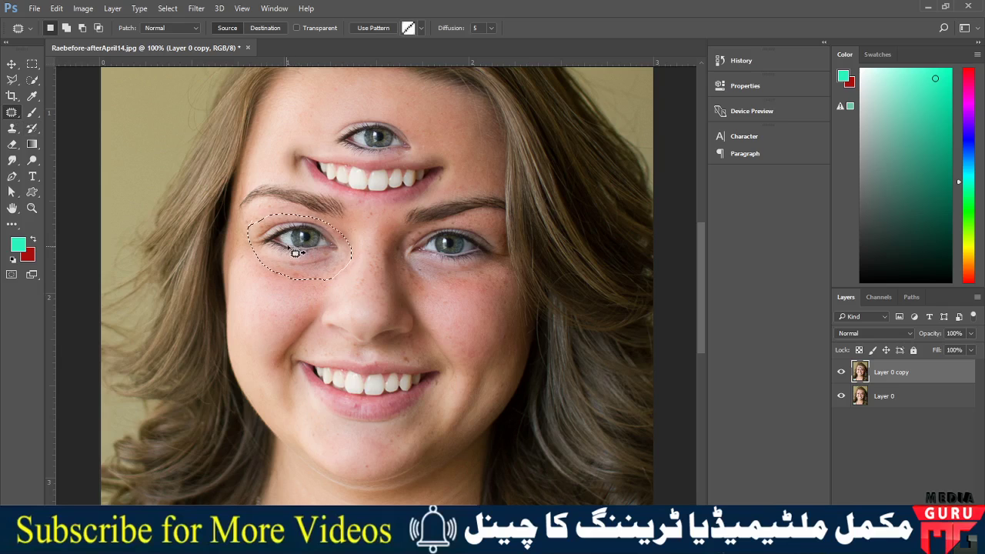
{"action": "mouse_move", "coordinate": [307, 246]}
{"action": "left_mouse_down"}
{"action": "mouse_move", "coordinate": [289, 248]}
{"action": "mouse_move", "coordinate": [302, 239]}
{"action": "mouse_move", "coordinate": [289, 288]}
{"action": "left_mouse_up"}
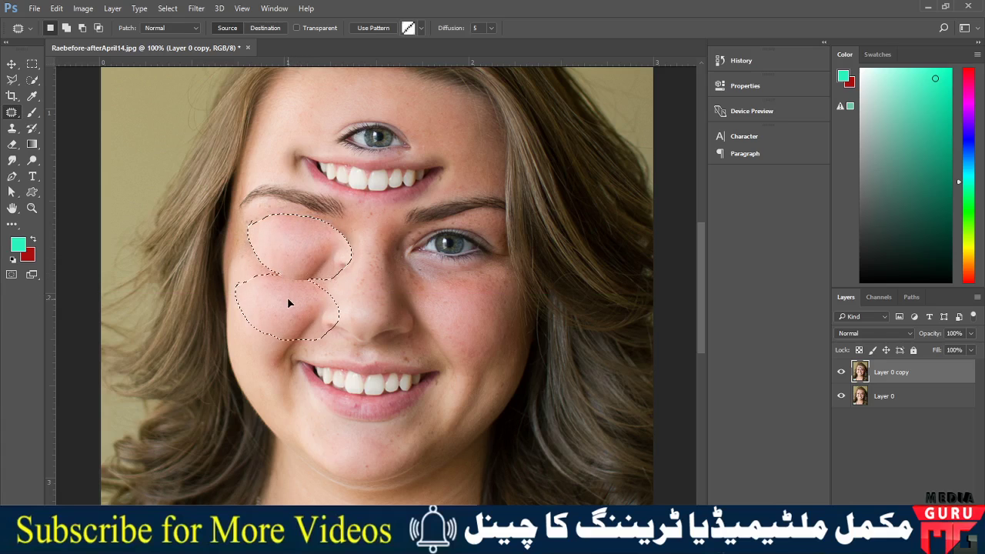
{"action": "left_click_drag", "start_coordinate": [289, 288], "coordinate": [280, 305]}
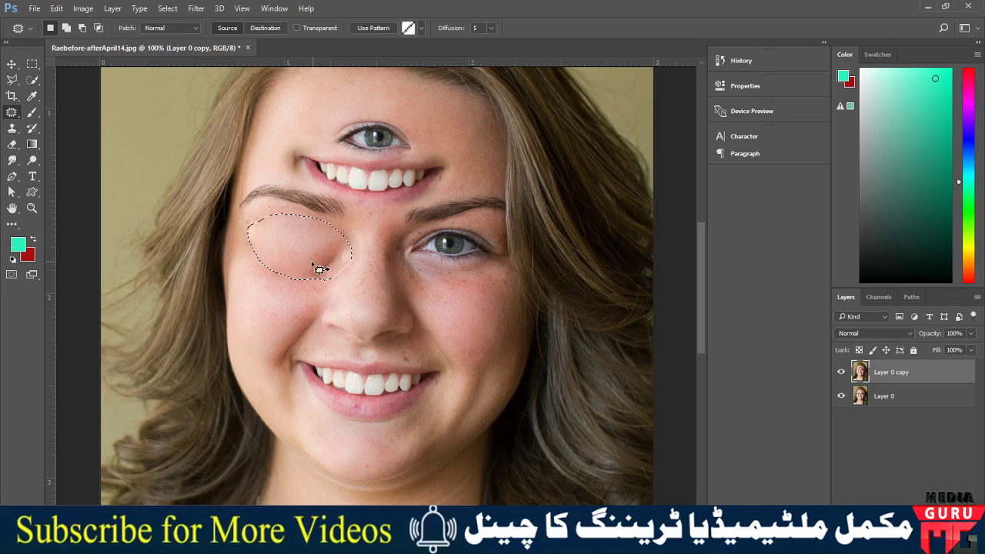
{"action": "mouse_move", "coordinate": [308, 251]}
{"action": "left_mouse_down"}
{"action": "mouse_move", "coordinate": [361, 285]}
{"action": "mouse_move", "coordinate": [466, 309]}
{"action": "left_mouse_up"}
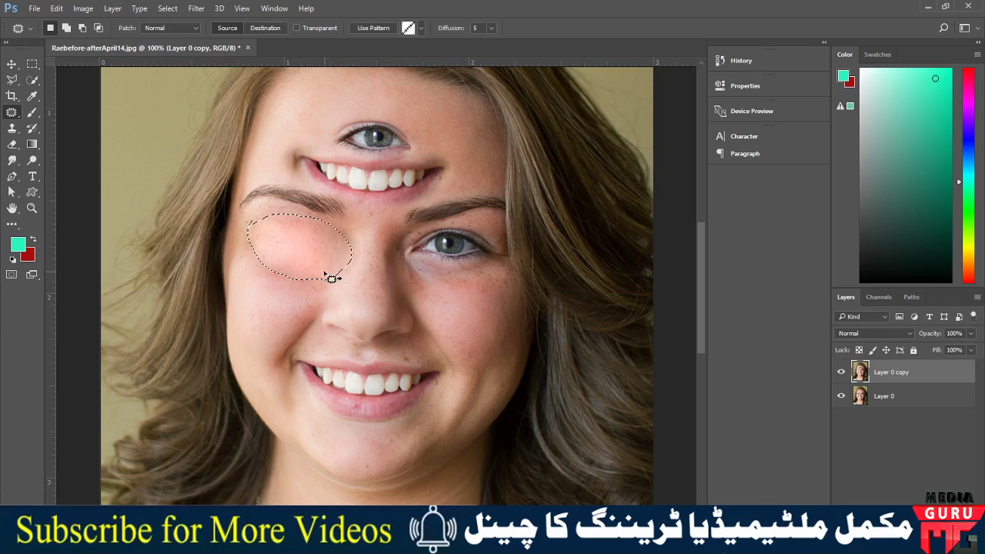
Step: Patch out the right-hand eye with cheek skin and deselect
{"action": "key", "text": "ctrl+d"}
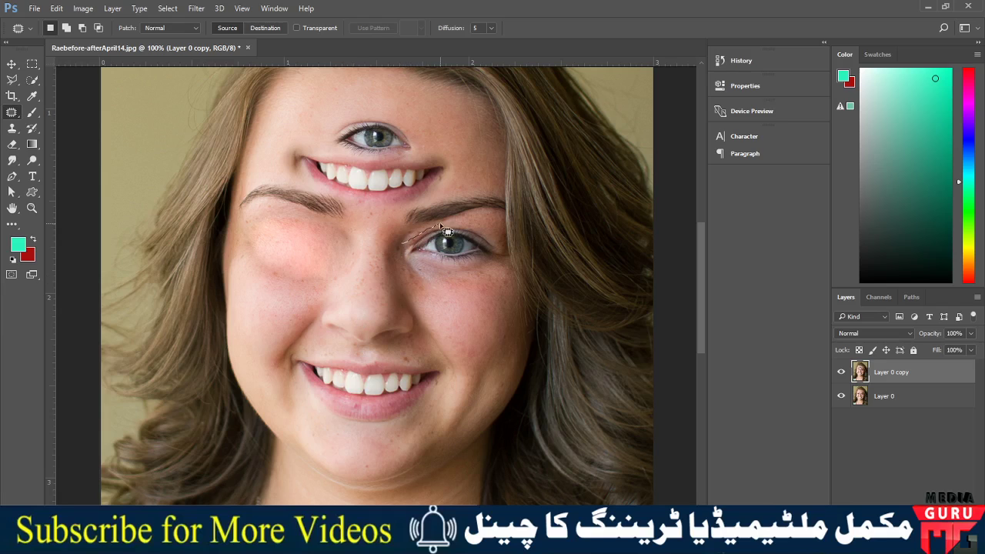
{"action": "mouse_move", "coordinate": [447, 231]}
{"action": "left_mouse_down"}
{"action": "mouse_move", "coordinate": [484, 232]}
{"action": "mouse_move", "coordinate": [511, 249]}
{"action": "mouse_move", "coordinate": [435, 282]}
{"action": "mouse_move", "coordinate": [402, 245]}
{"action": "left_mouse_up"}
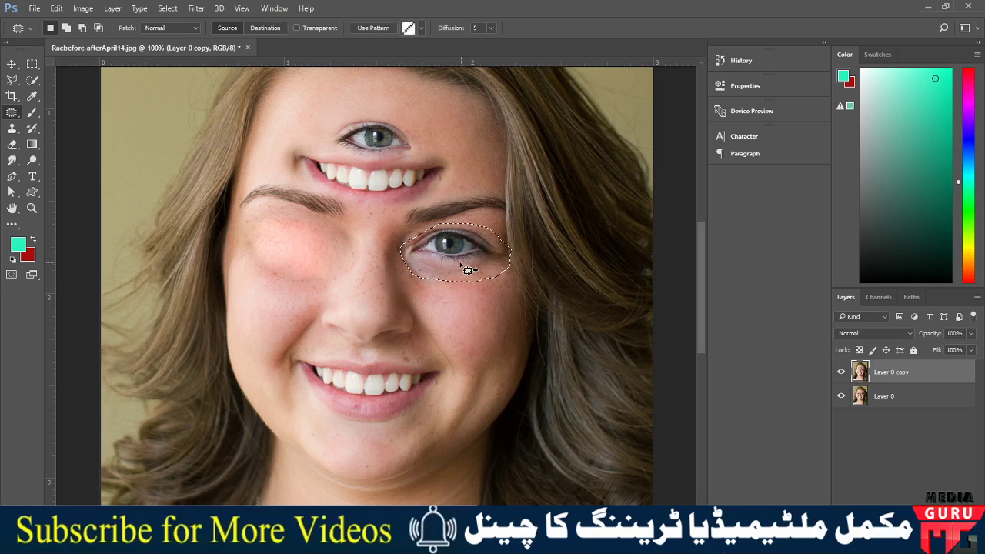
{"action": "left_click_drag", "start_coordinate": [467, 269], "coordinate": [477, 336]}
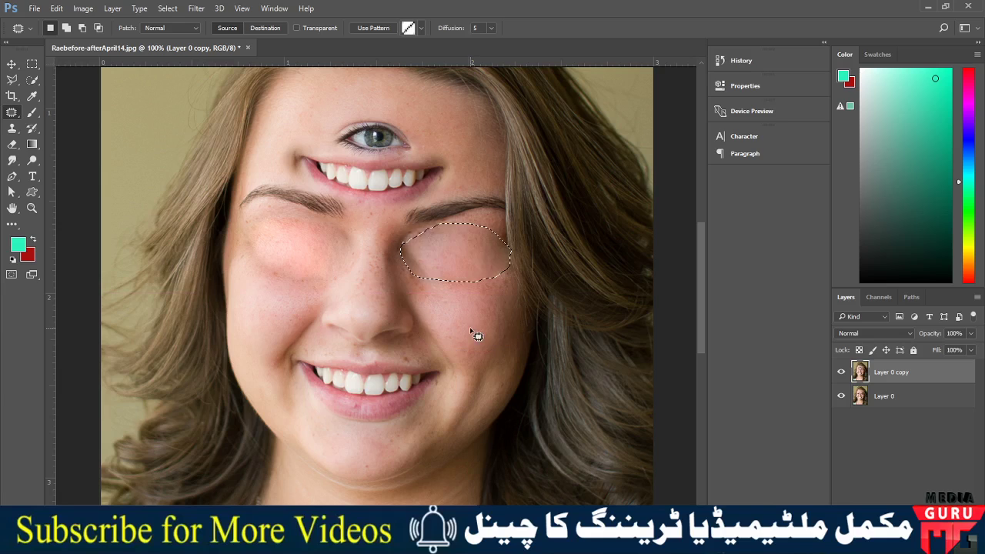
{"action": "key", "text": "ctrl+d"}
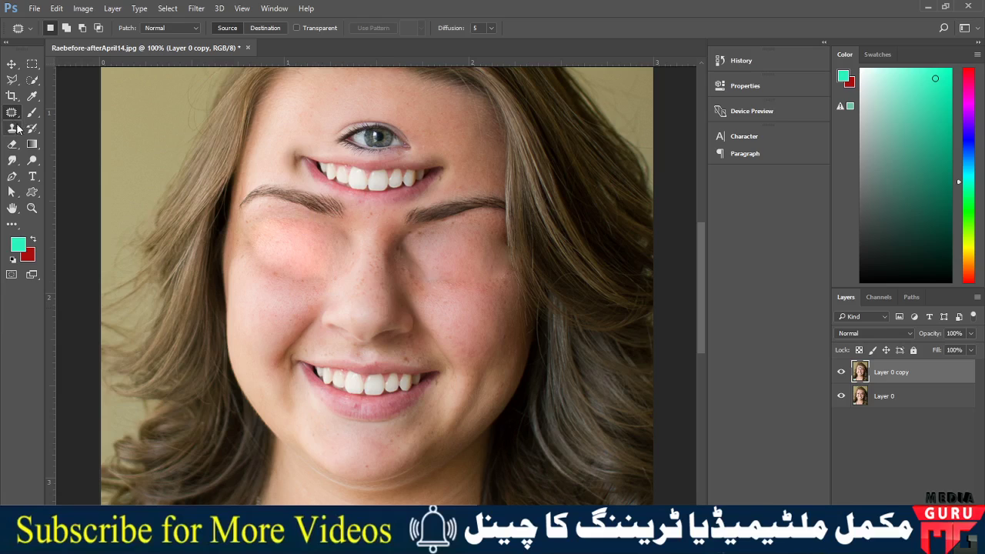
{"action": "left_click_drag", "start_coordinate": [12, 128], "coordinate": [47, 129]}
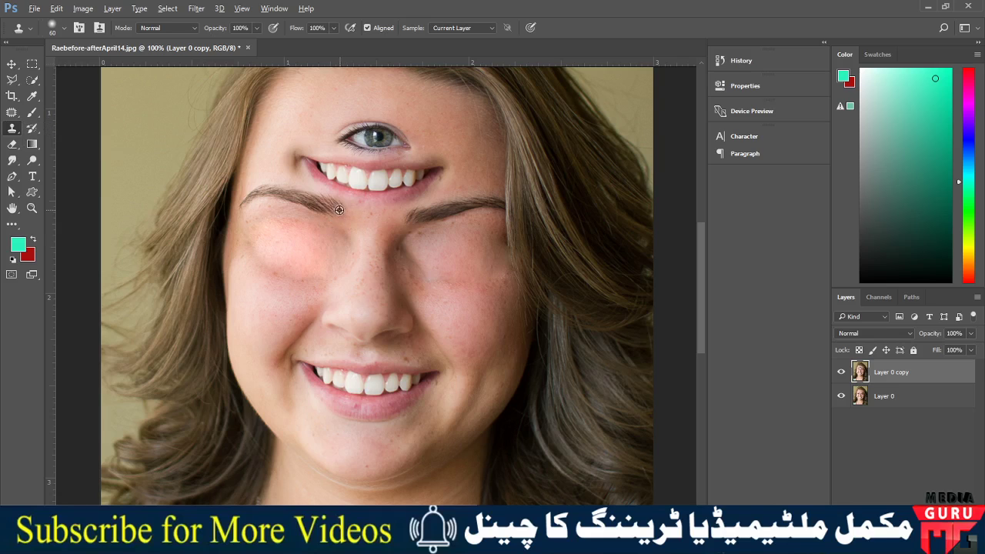
Step: Sample the eyebrow, shrink the brush to 35, and extend the left brow inward
{"action": "left_click", "coordinate": [342, 213], "text": "alt"}
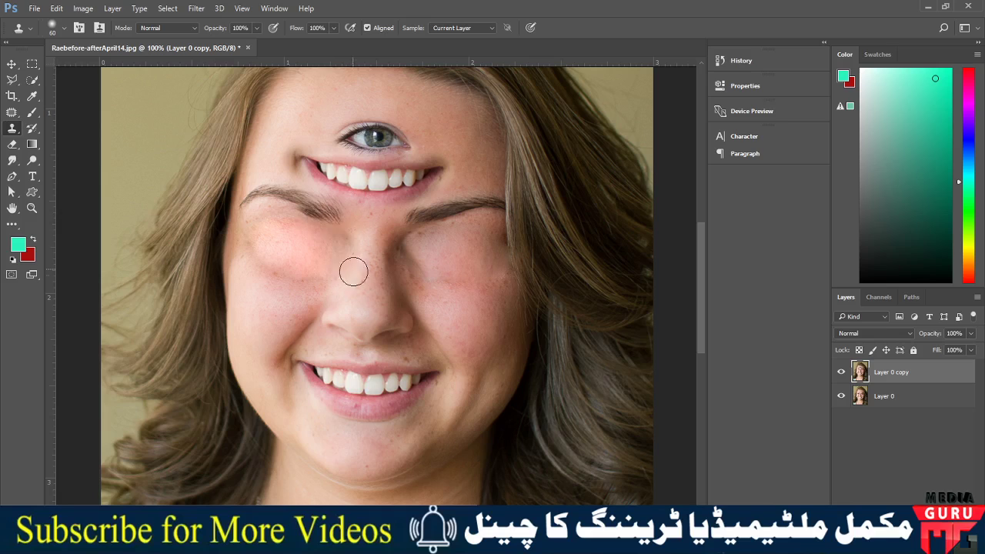
{"action": "key", "text": "ctrl+z"}
{"action": "key", "text": "bracketleft"}
{"action": "key", "text": "bracketleft"}
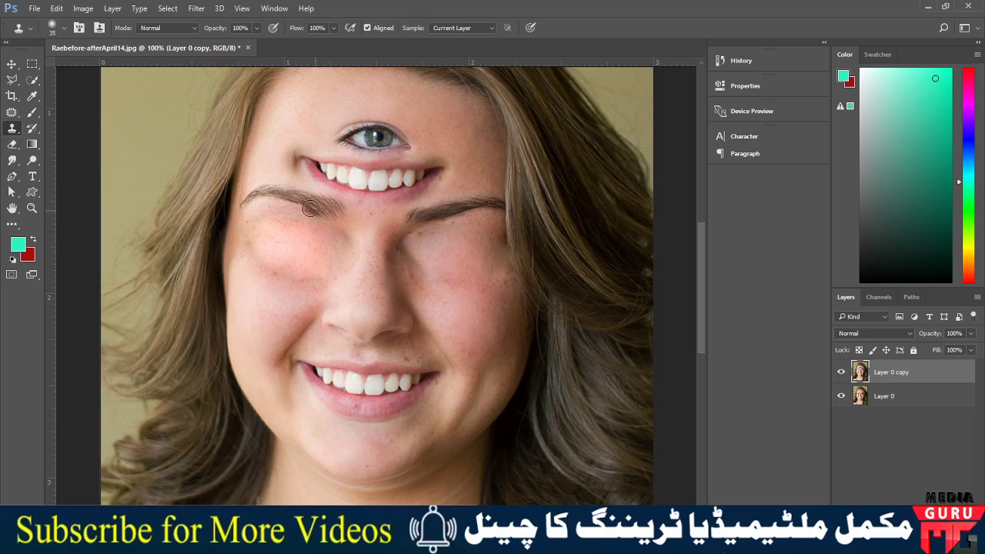
{"action": "left_click_drag", "start_coordinate": [301, 205], "coordinate": [264, 200]}
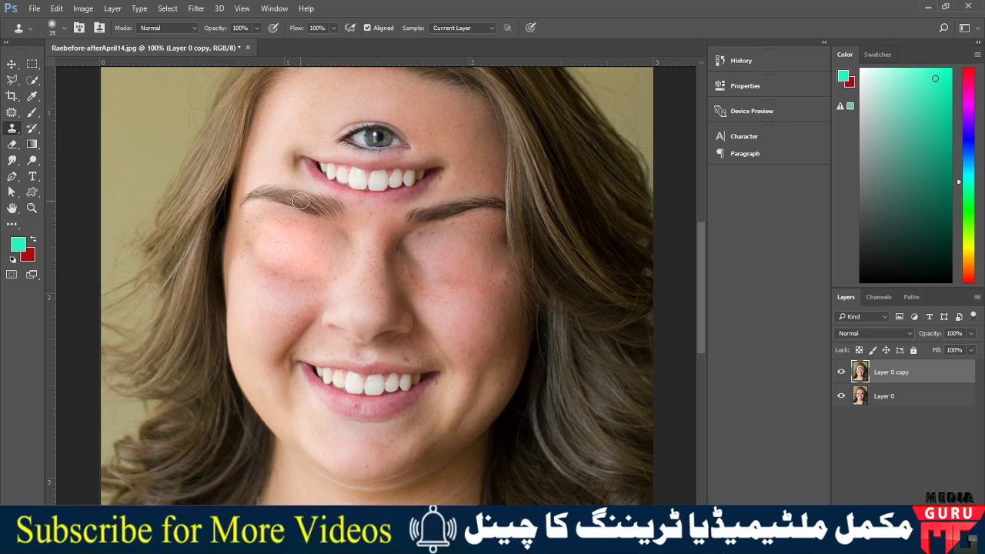
{"action": "left_click_drag", "start_coordinate": [352, 266], "coordinate": [363, 321]}
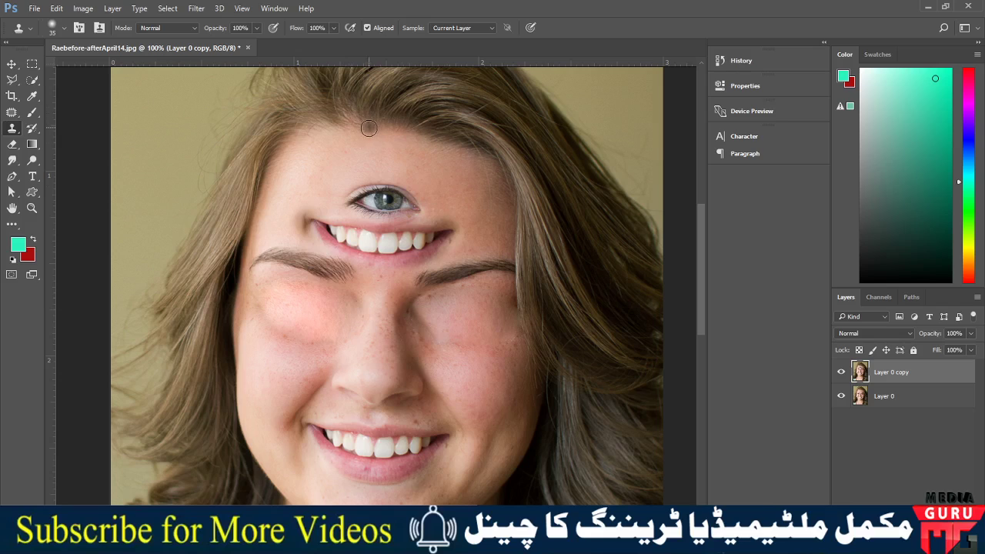
{"action": "key", "text": "bracketright"}
{"action": "key", "text": "bracketright"}
{"action": "key", "text": "bracketright"}
{"action": "key", "text": "bracketright"}
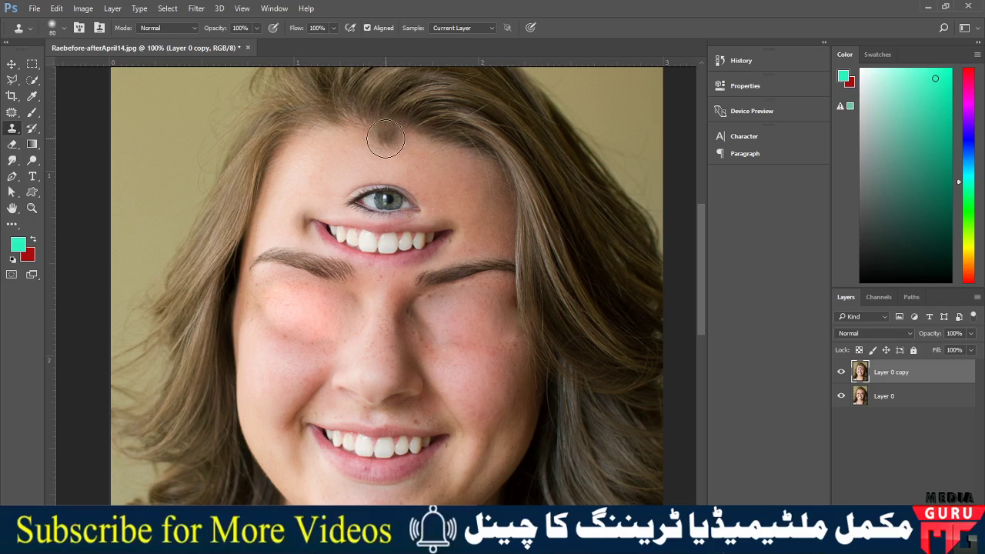
{"action": "key", "text": "bracketright"}
{"action": "key", "text": "bracketright"}
{"action": "left_click", "coordinate": [378, 101], "text": "alt"}
{"action": "mouse_move", "coordinate": [379, 123]}
{"action": "left_mouse_down"}
{"action": "mouse_move", "coordinate": [489, 143]}
{"action": "mouse_move", "coordinate": [522, 168]}
{"action": "left_mouse_up"}
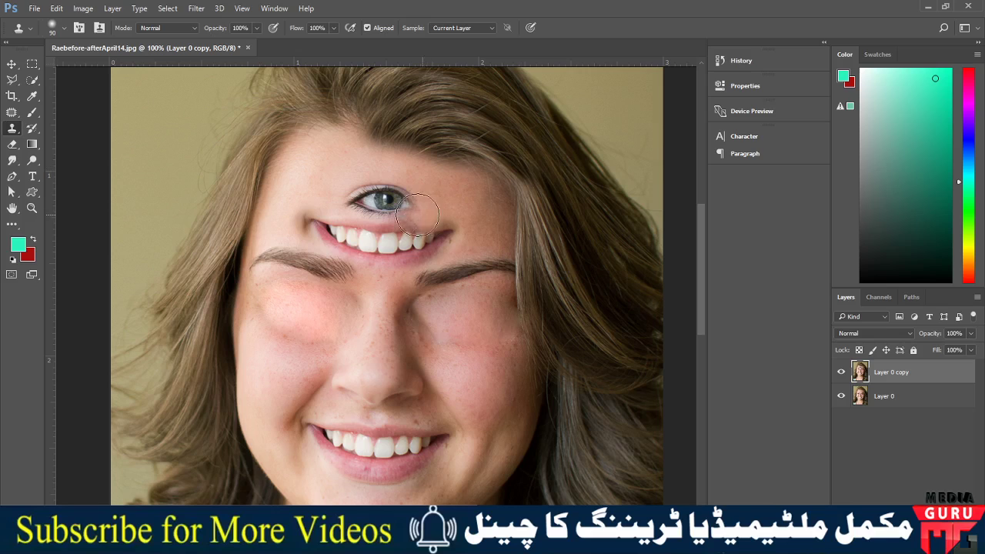
{"action": "left_click", "coordinate": [327, 144]}
{"action": "key", "text": "ctrl+z"}
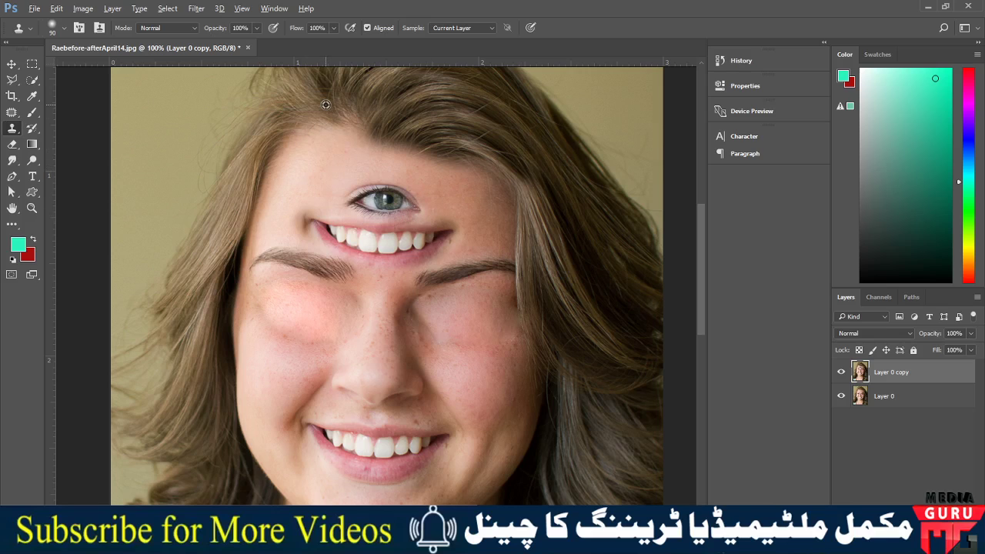
{"action": "left_click", "coordinate": [326, 104], "text": "alt"}
{"action": "left_click", "coordinate": [327, 132]}
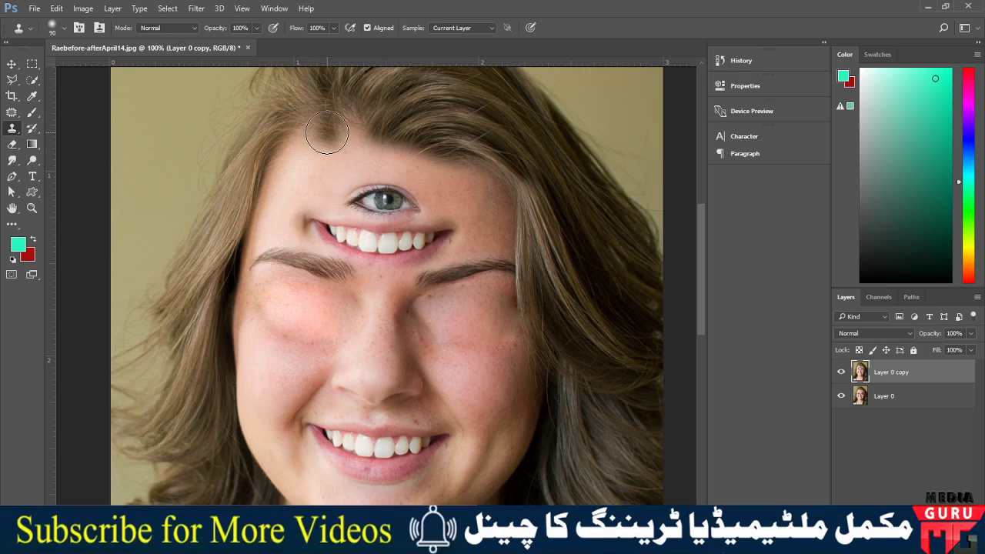
{"action": "left_click_drag", "start_coordinate": [327, 132], "coordinate": [265, 178]}
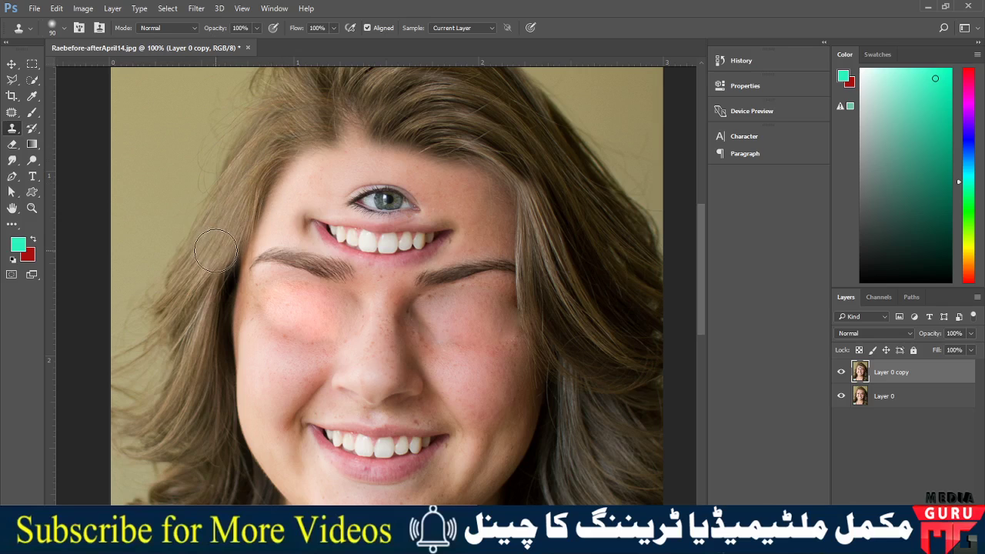
{"action": "left_click", "coordinate": [306, 174]}
{"action": "key", "text": "ctrl+z"}
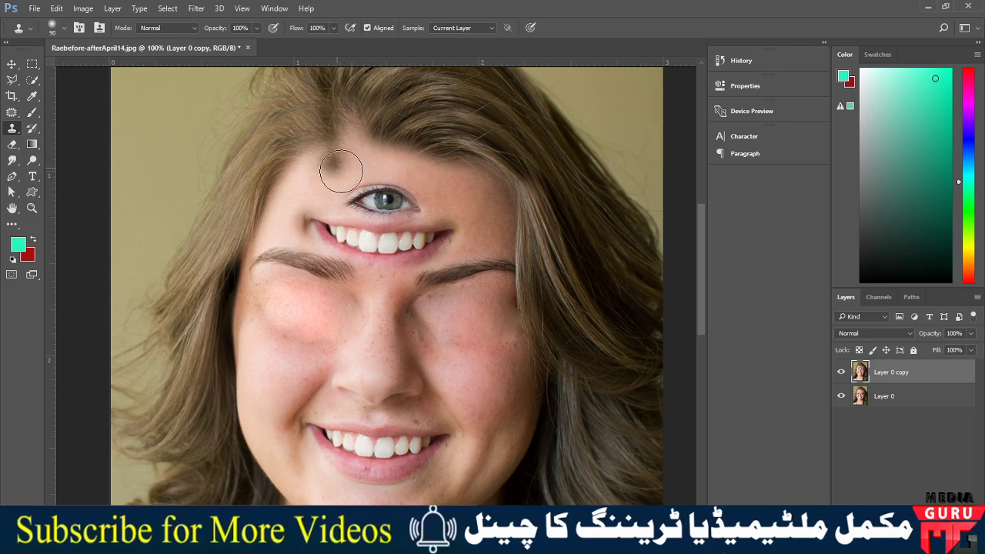
{"action": "left_click", "coordinate": [377, 188]}
{"action": "key", "text": "ctrl+z"}
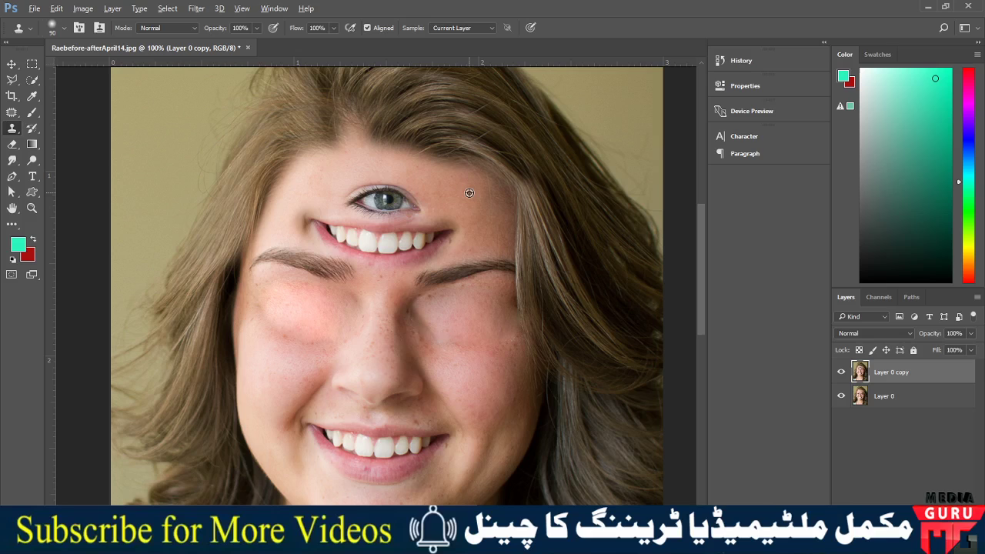
Step: Clone clean skin over the third eye on the forehead, undoing a first try at the mouth
{"action": "left_click", "coordinate": [465, 195], "text": "alt"}
{"action": "mouse_move", "coordinate": [419, 202]}
{"action": "left_mouse_down"}
{"action": "mouse_move", "coordinate": [362, 198]}
{"action": "mouse_move", "coordinate": [407, 210]}
{"action": "left_mouse_up"}
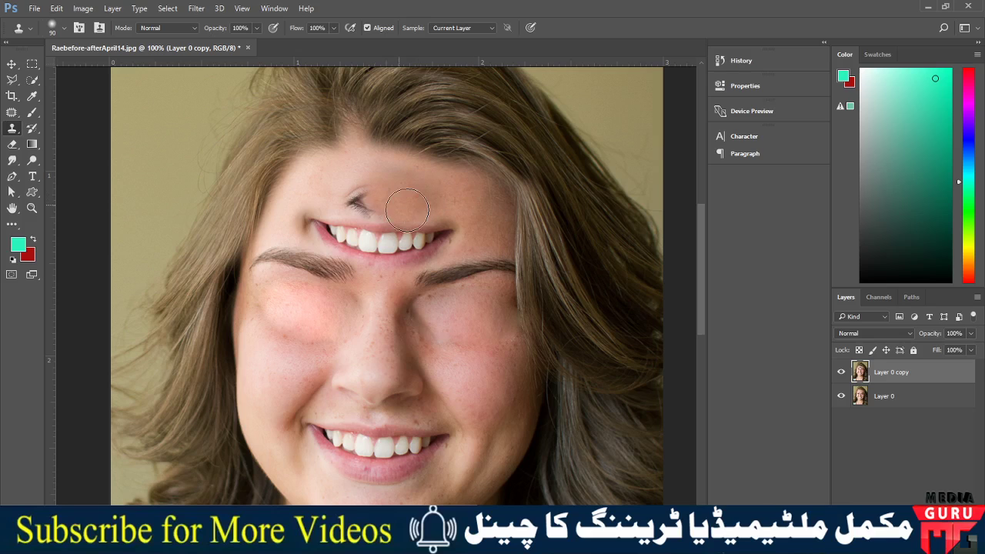
{"action": "left_click", "coordinate": [478, 245], "text": "alt"}
{"action": "left_click_drag", "start_coordinate": [462, 231], "coordinate": [435, 241]}
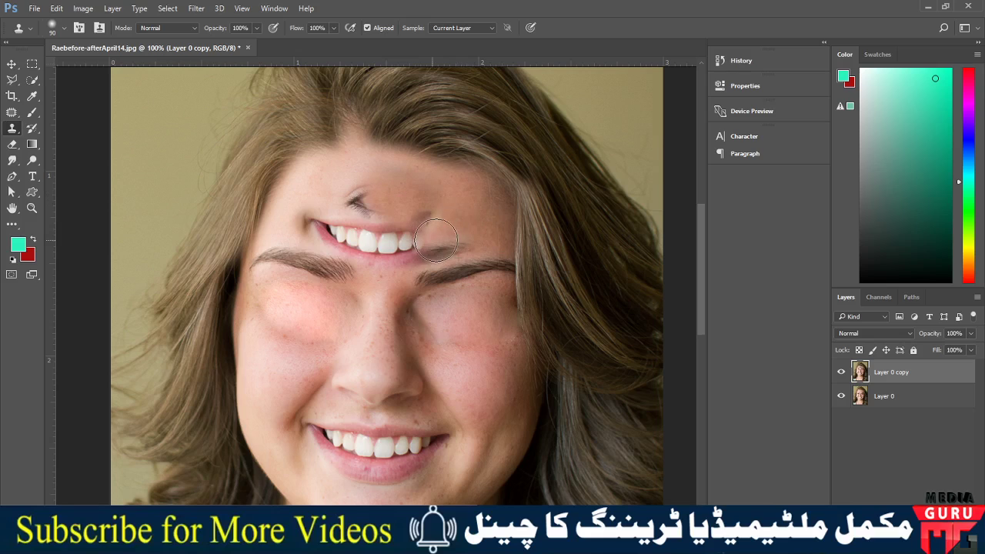
{"action": "key", "text": "ctrl+z"}
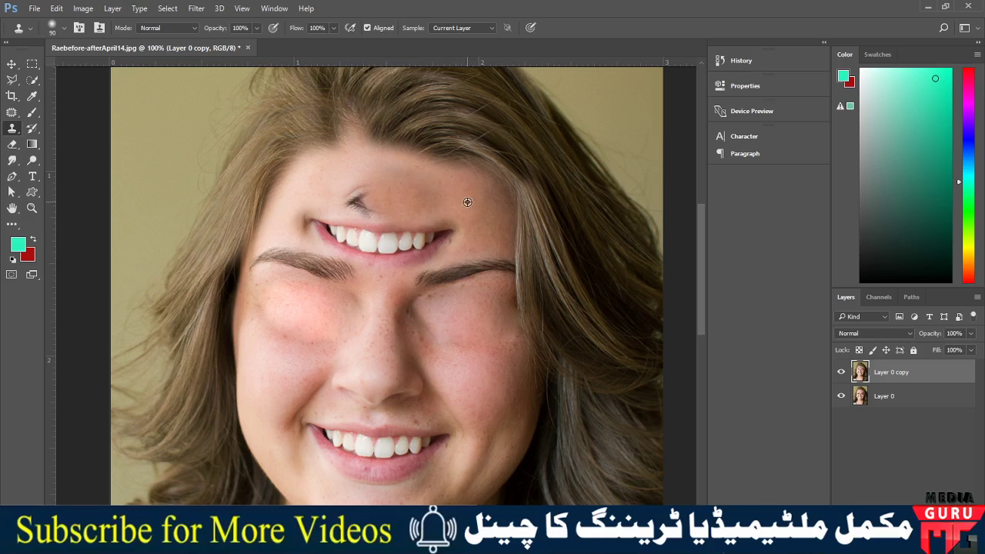
Step: Shrink the clone brush to 50 and cover the forehead mouth's right corner and last tooth
{"action": "key", "text": "bracketleft"}
{"action": "key", "text": "bracketleft"}
{"action": "key", "text": "bracketleft"}
{"action": "left_click", "coordinate": [467, 210], "text": "alt"}
{"action": "left_click_drag", "start_coordinate": [457, 227], "coordinate": [442, 230]}
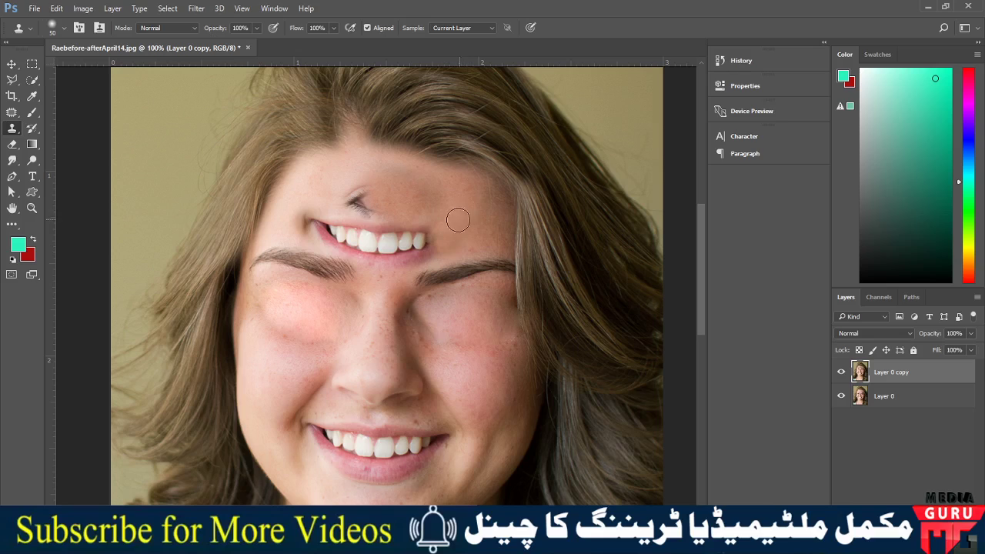
{"action": "left_click_drag", "start_coordinate": [434, 228], "coordinate": [429, 250]}
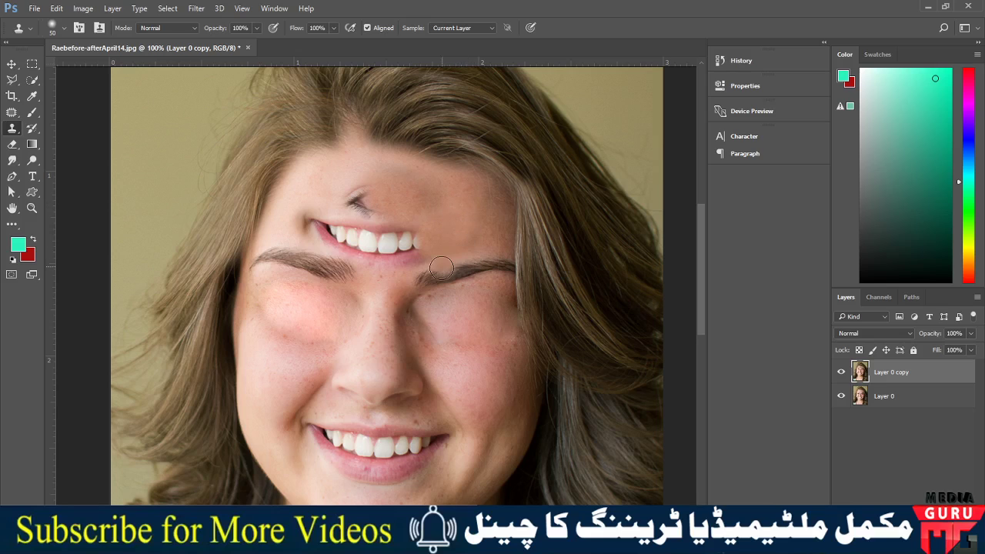
Step: Clone lighter skin over the dark mark on the forehead
{"action": "left_click", "coordinate": [322, 194], "text": "alt"}
{"action": "left_click_drag", "start_coordinate": [346, 193], "coordinate": [348, 203]}
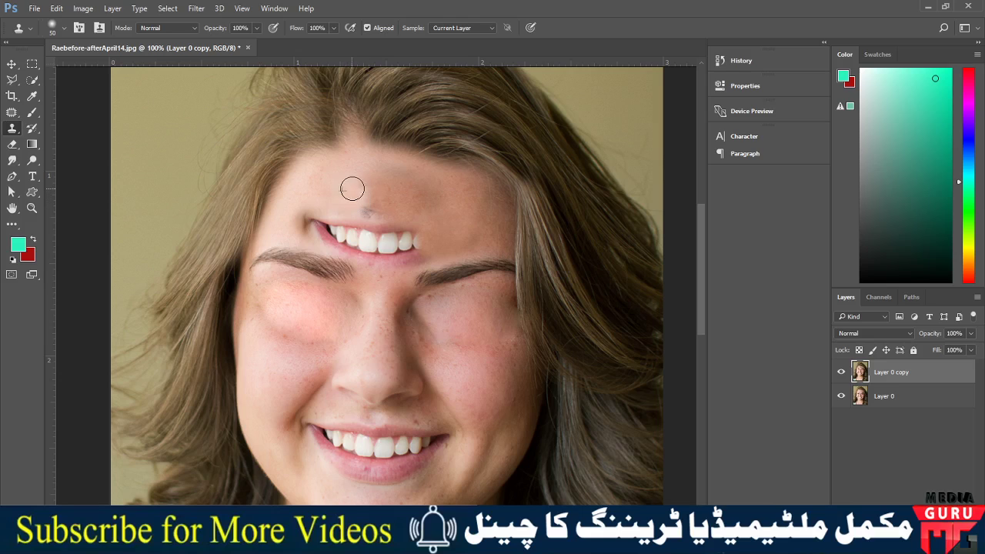
{"action": "mouse_move", "coordinate": [370, 190]}
{"action": "left_mouse_down"}
{"action": "mouse_move", "coordinate": [361, 213]}
{"action": "mouse_move", "coordinate": [393, 191]}
{"action": "mouse_move", "coordinate": [378, 220]}
{"action": "mouse_move", "coordinate": [429, 232]}
{"action": "mouse_move", "coordinate": [418, 224]}
{"action": "left_mouse_up"}
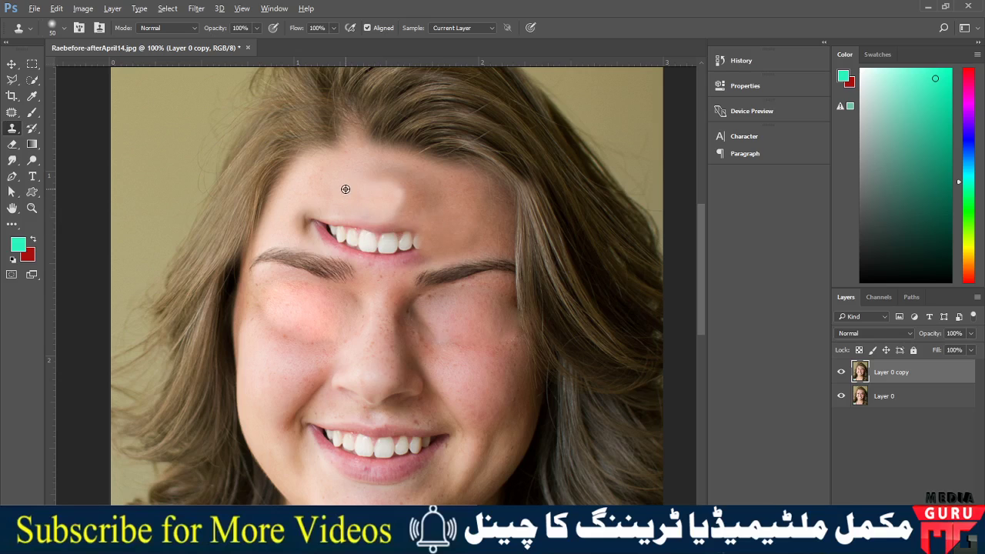
{"action": "mouse_move", "coordinate": [359, 180]}
{"action": "left_mouse_down"}
{"action": "mouse_move", "coordinate": [395, 171]}
{"action": "mouse_move", "coordinate": [364, 172]}
{"action": "left_mouse_up"}
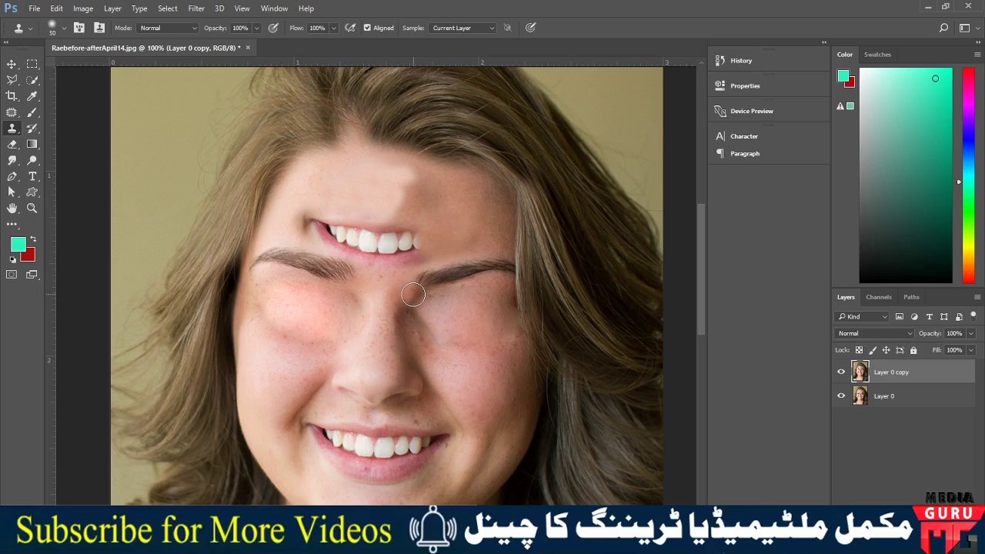
{"action": "left_click", "coordinate": [10, 113]}
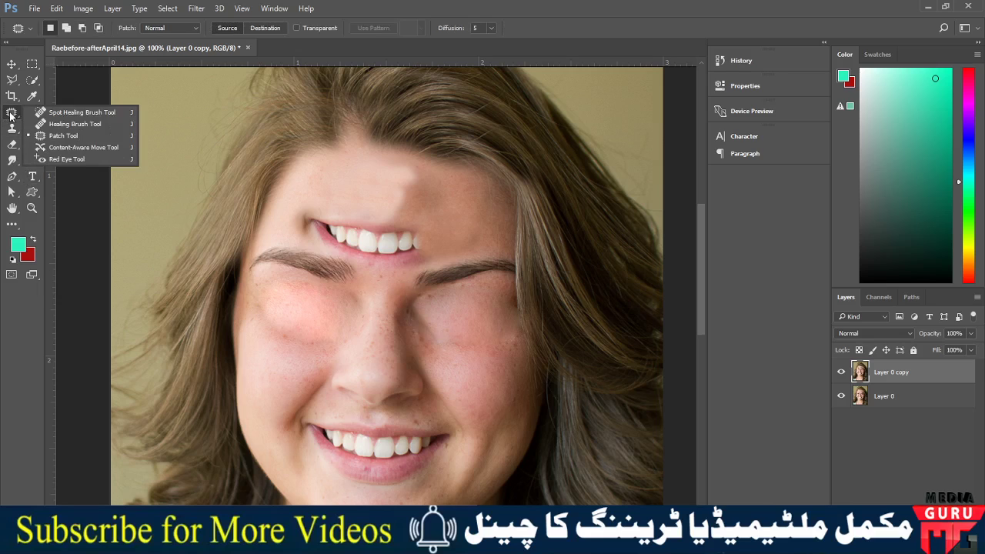
Step: With the Healing Brush, blend the grey forehead patches around the upper mouth into even skin
{"action": "left_click", "coordinate": [83, 125]}
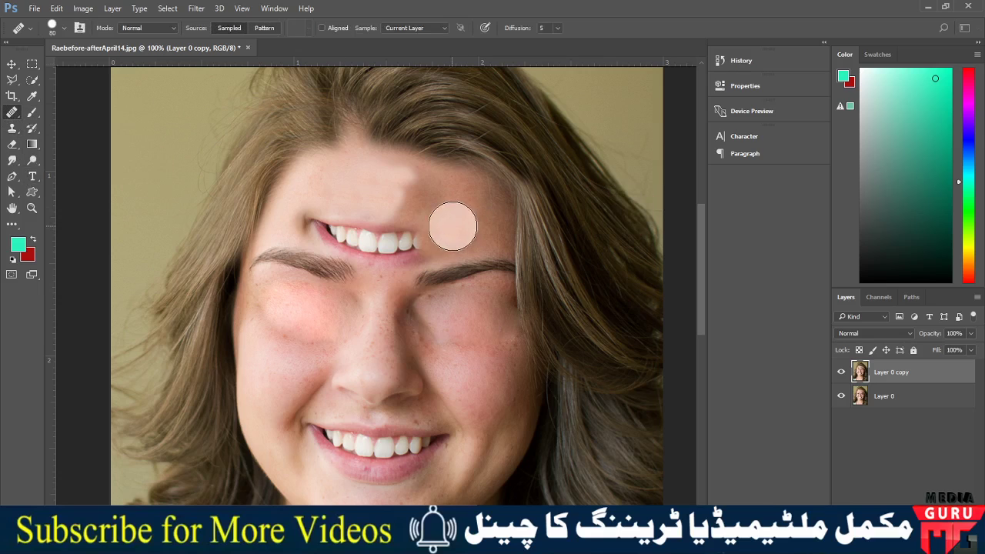
{"action": "key", "text": "alt"}
{"action": "left_click", "coordinate": [487, 202], "text": "alt"}
{"action": "mouse_move", "coordinate": [423, 186]}
{"action": "left_mouse_down"}
{"action": "mouse_move", "coordinate": [406, 184]}
{"action": "mouse_move", "coordinate": [451, 213]}
{"action": "left_mouse_up"}
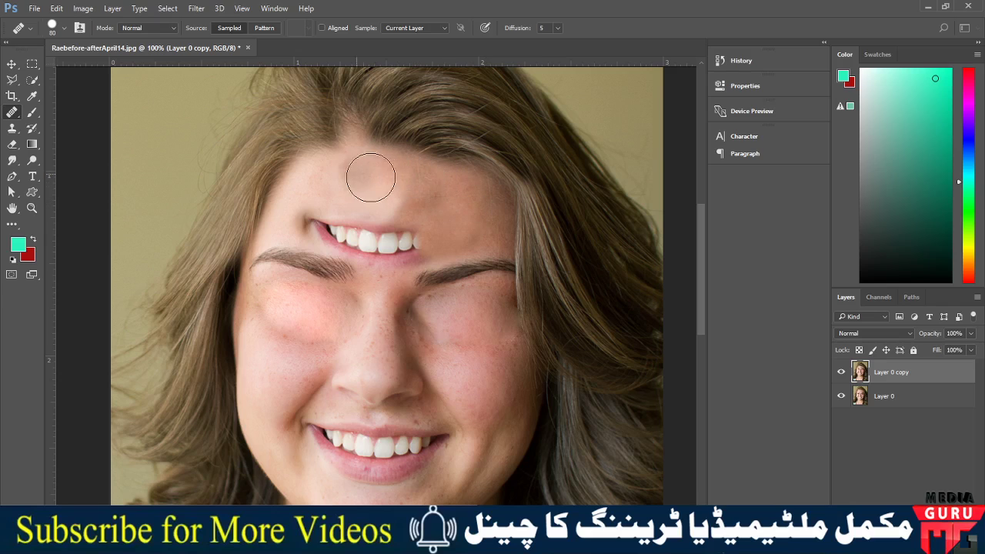
{"action": "left_click", "coordinate": [480, 208], "text": "alt"}
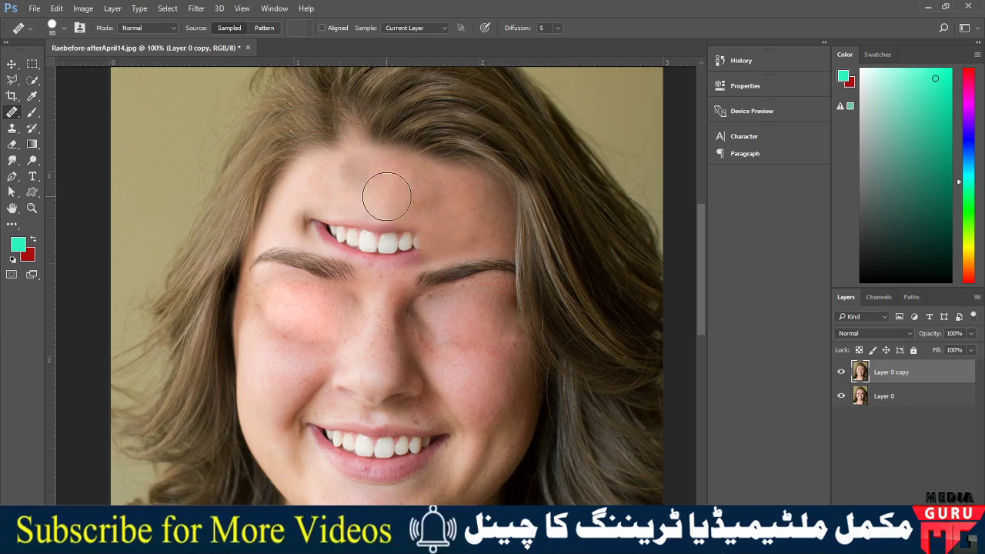
{"action": "left_click_drag", "start_coordinate": [400, 202], "coordinate": [327, 185]}
{"action": "left_click", "coordinate": [492, 212], "text": "alt"}
{"action": "left_click_drag", "start_coordinate": [431, 207], "coordinate": [359, 191]}
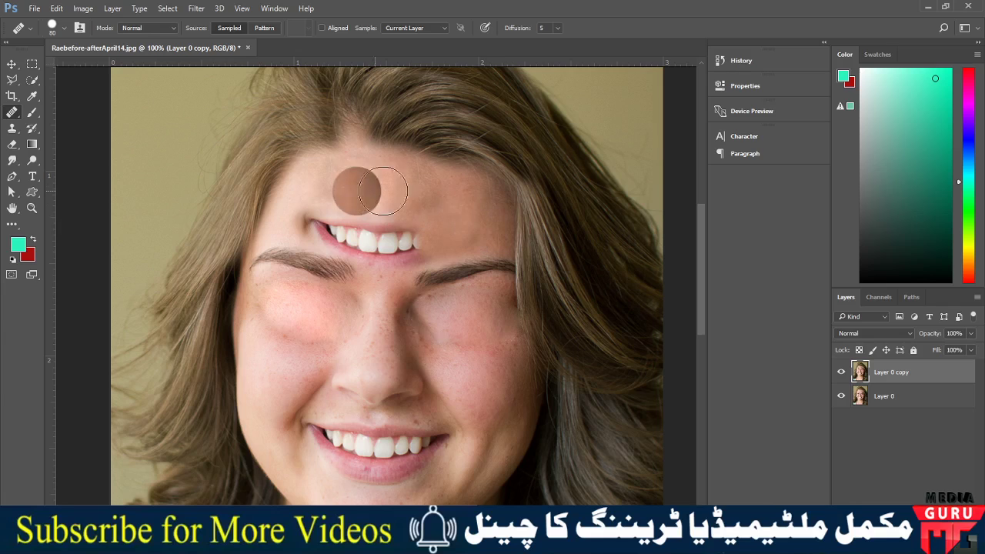
{"action": "left_click", "coordinate": [491, 218], "text": "alt"}
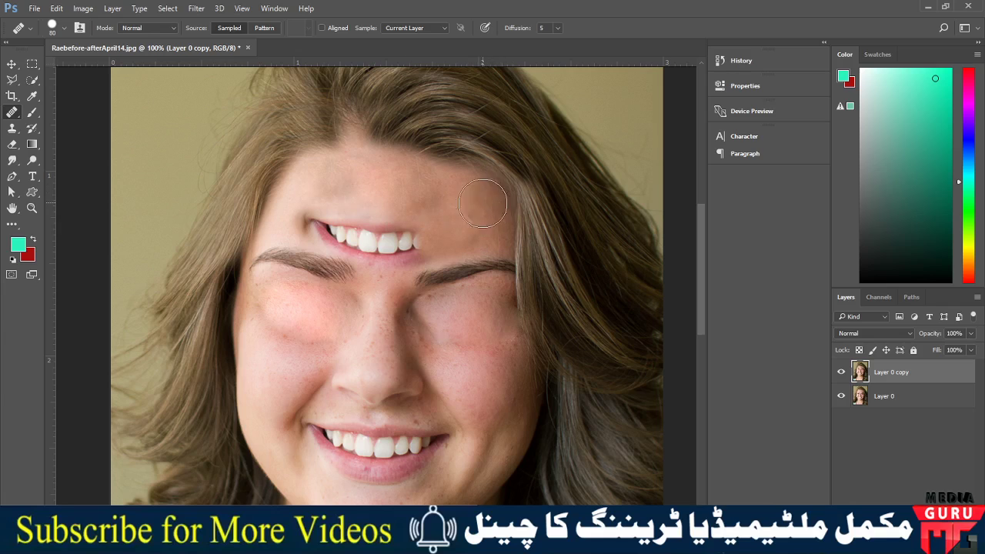
{"action": "left_click_drag", "start_coordinate": [439, 198], "coordinate": [392, 193]}
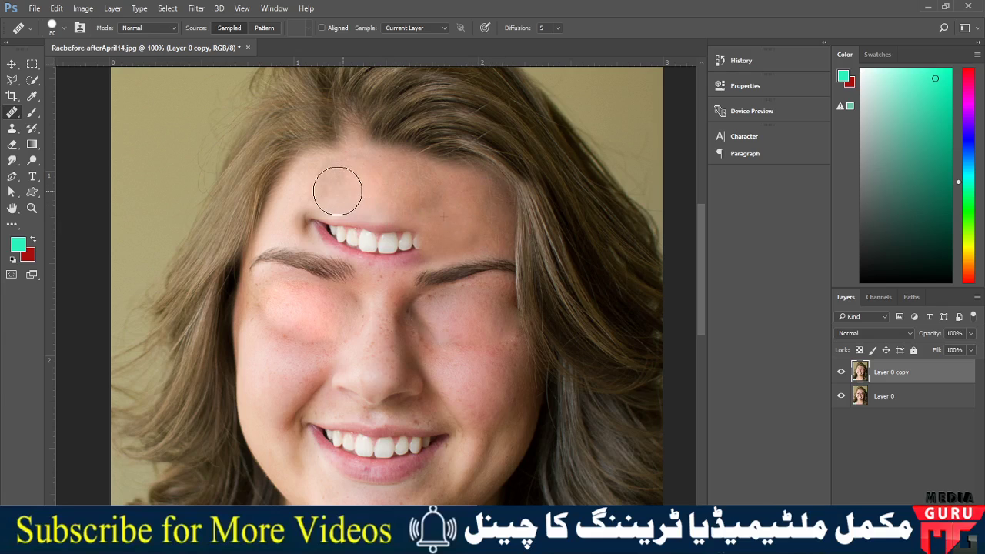
{"action": "left_click_drag", "start_coordinate": [324, 192], "coordinate": [336, 204]}
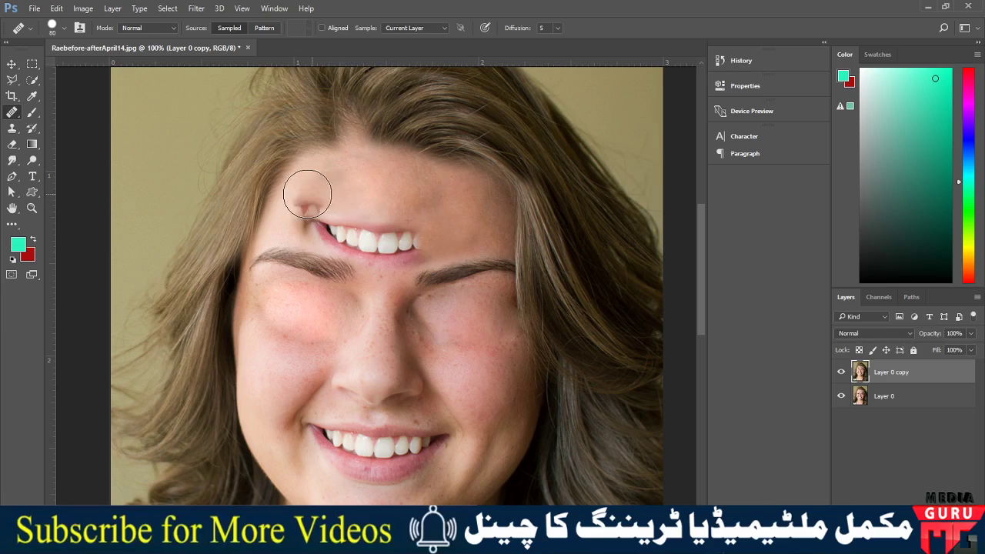
Step: Heal skin under and across the right eyebrow until it disappears
{"action": "left_click", "coordinate": [479, 281], "text": "alt"}
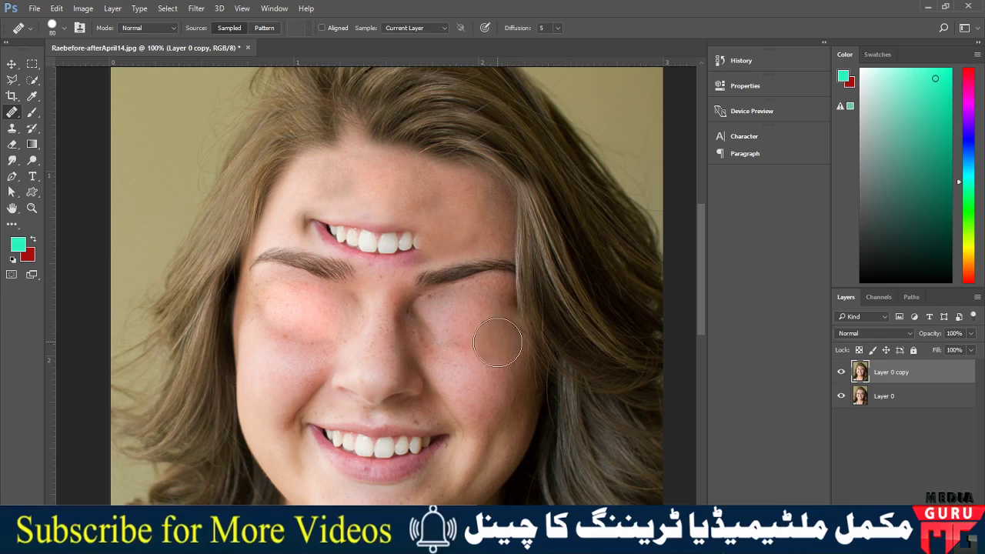
{"action": "left_click_drag", "start_coordinate": [494, 336], "coordinate": [449, 325]}
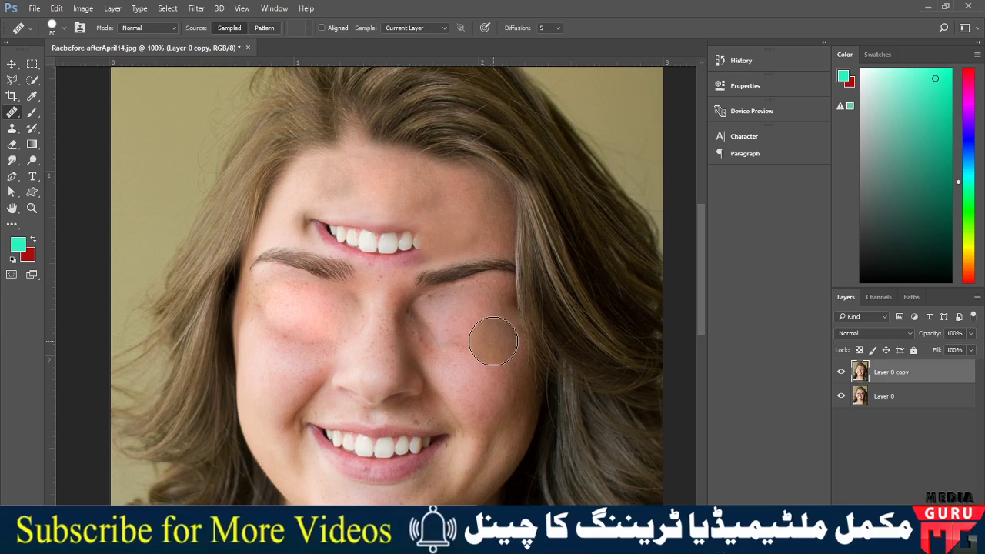
{"action": "left_click", "coordinate": [439, 317], "text": "alt"}
{"action": "left_click_drag", "start_coordinate": [408, 276], "coordinate": [508, 271]}
Step: Heal the left eyebrow and mouth-corner remnants into skin, then switch to the Spot Healing Brush
{"action": "left_click_drag", "start_coordinate": [477, 413], "coordinate": [471, 419]}
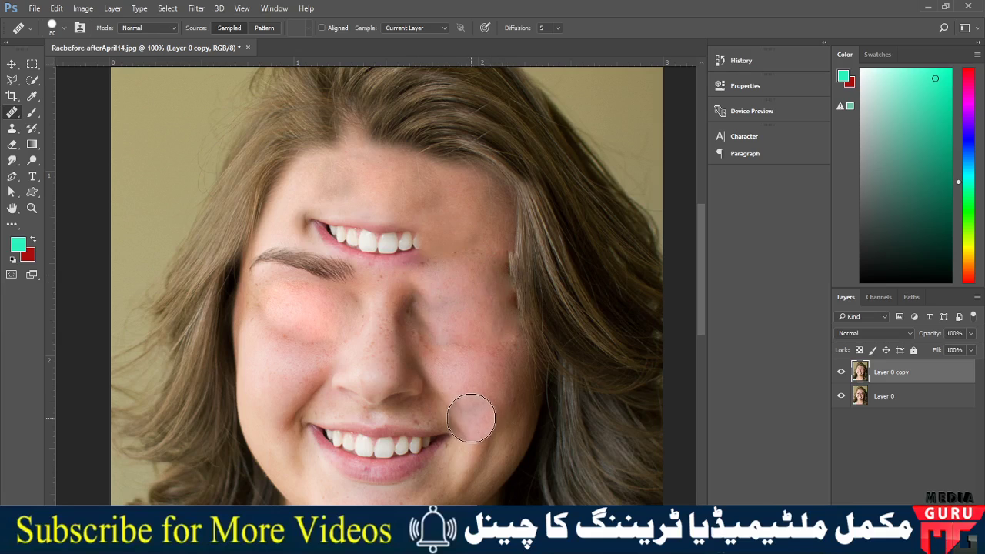
{"action": "left_click", "coordinate": [332, 317], "text": "alt"}
{"action": "left_click_drag", "start_coordinate": [338, 277], "coordinate": [266, 265]}
{"action": "left_click", "coordinate": [352, 461]}
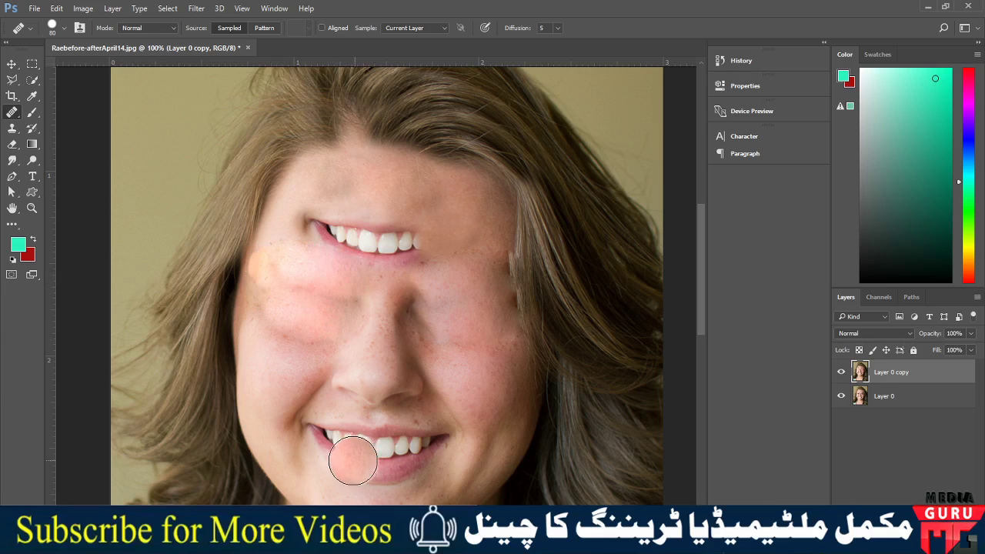
{"action": "left_click", "coordinate": [442, 460]}
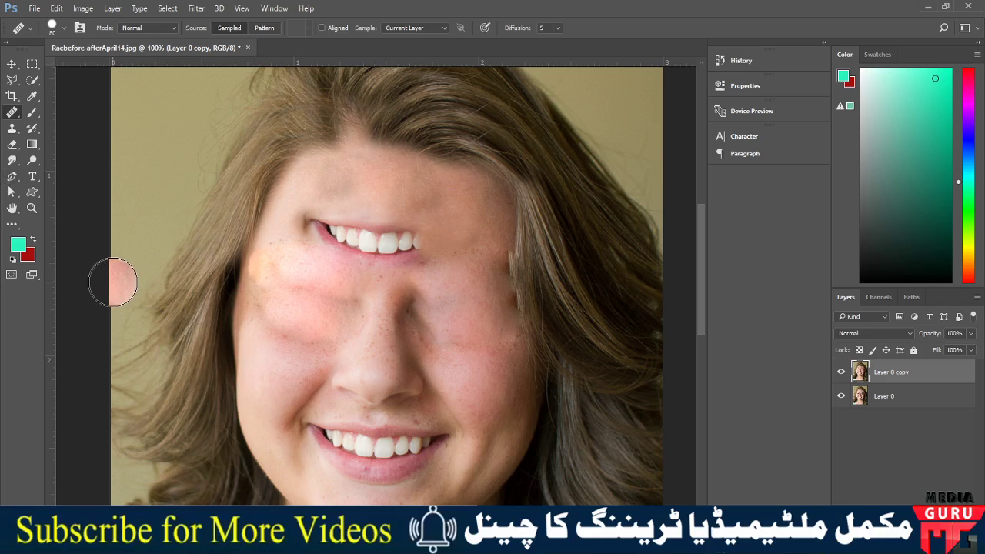
{"action": "right_click", "coordinate": [12, 116]}
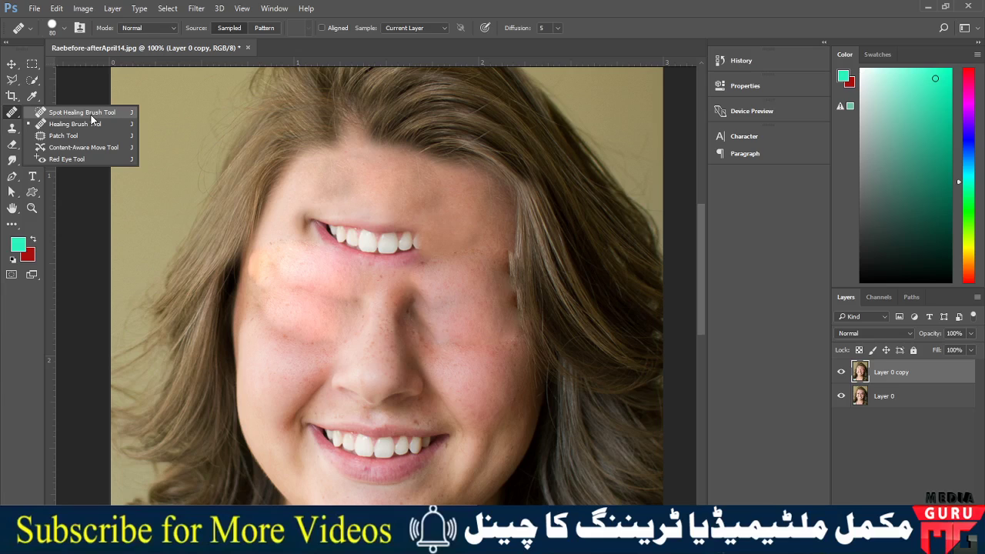
{"action": "left_click", "coordinate": [91, 114]}
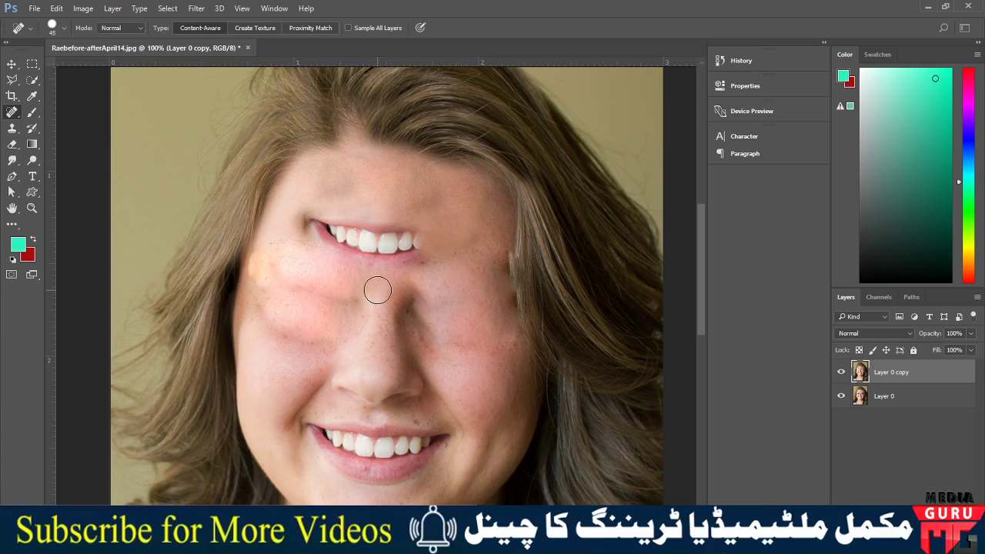
Step: Zoom in on the upper nose, smooth its edge with a smaller spot-healing brush, then zoom back out
{"action": "scroll", "coordinate": [377, 296], "scroll_direction": "up", "scroll_amount": 1}
{"action": "scroll", "coordinate": [378, 292], "scroll_direction": "up", "scroll_amount": 2}
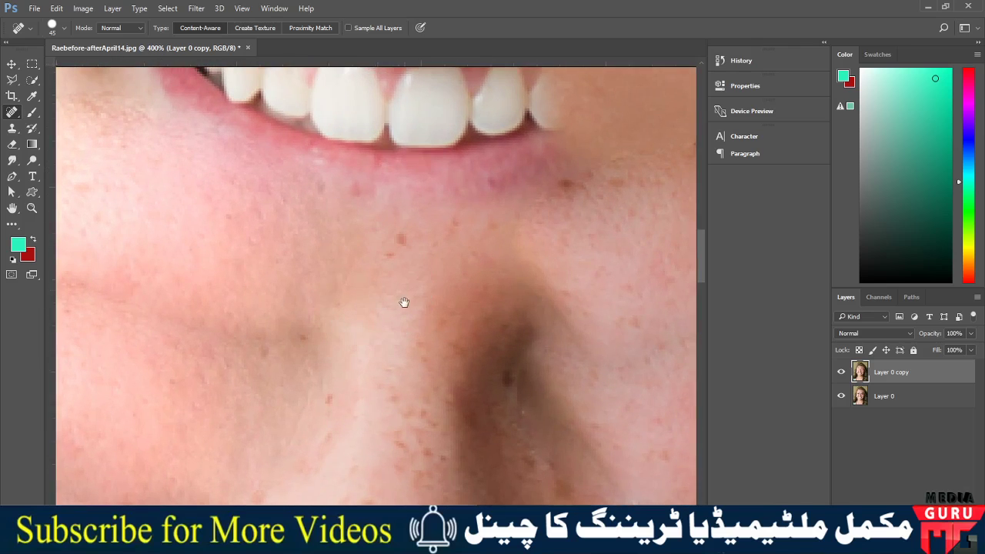
{"action": "mouse_move", "coordinate": [403, 301]}
{"action": "left_mouse_down"}
{"action": "mouse_move", "coordinate": [341, 153]}
{"action": "mouse_move", "coordinate": [323, 47]}
{"action": "mouse_move", "coordinate": [198, 128]}
{"action": "left_mouse_up"}
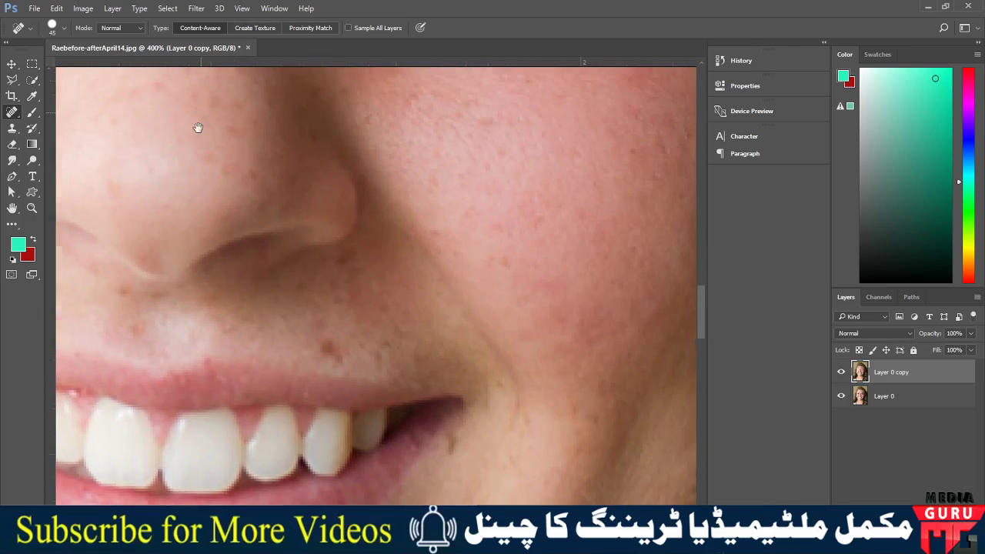
{"action": "key", "text": "bracketleft"}
{"action": "key", "text": "bracketleft"}
{"action": "key", "text": "bracketleft"}
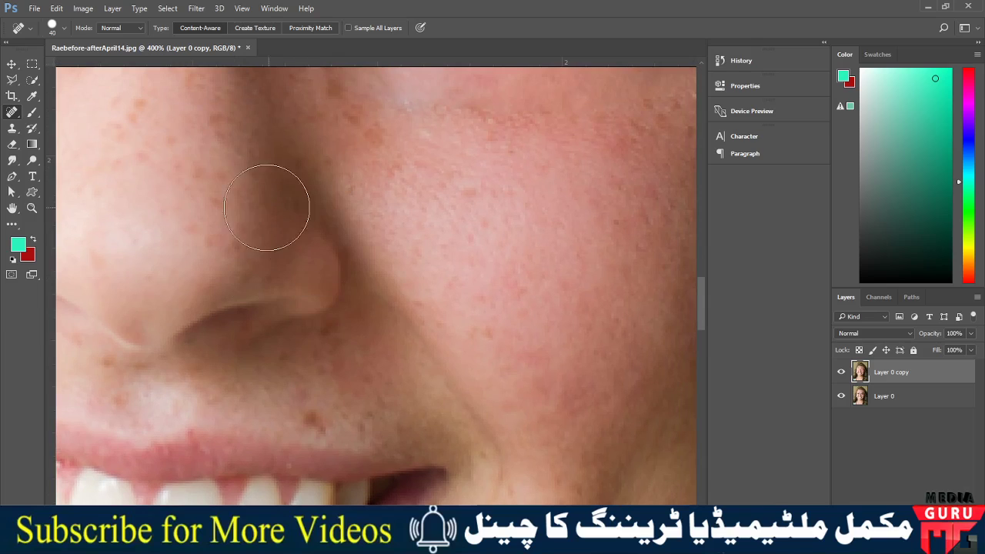
{"action": "key", "text": "bracketleft"}
{"action": "left_click_drag", "start_coordinate": [208, 192], "coordinate": [266, 201]}
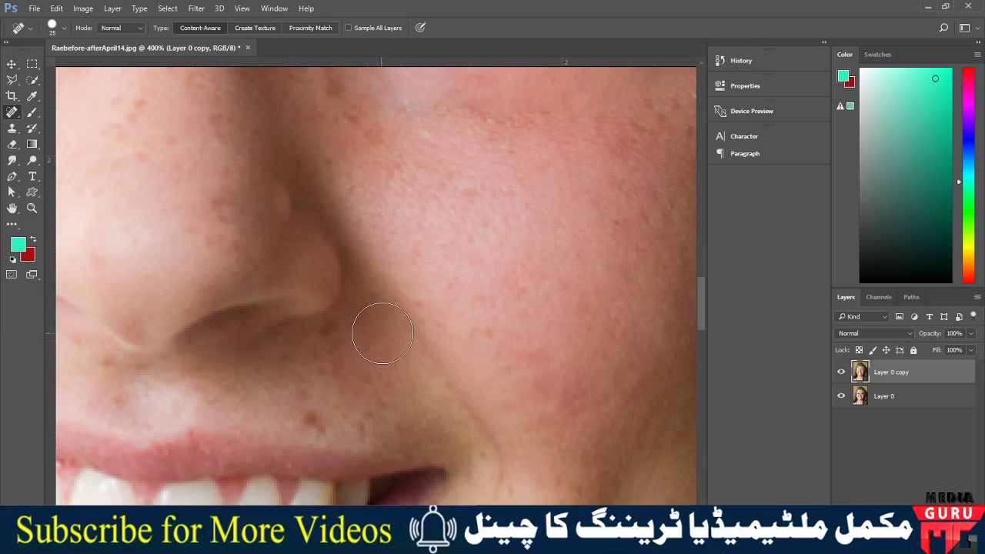
{"action": "key", "text": "ctrl+1"}
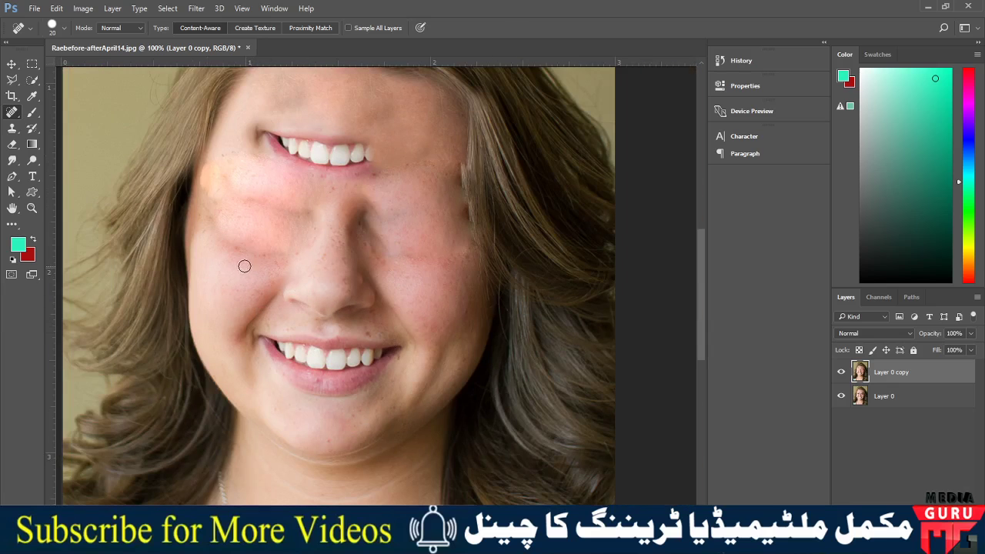
Step: Spot-heal the left cheek, the skin right of the nose, the chin and the mouth corner
{"action": "mouse_move", "coordinate": [273, 257]}
{"action": "left_mouse_down"}
{"action": "mouse_move", "coordinate": [243, 256]}
{"action": "mouse_move", "coordinate": [194, 210]}
{"action": "left_mouse_up"}
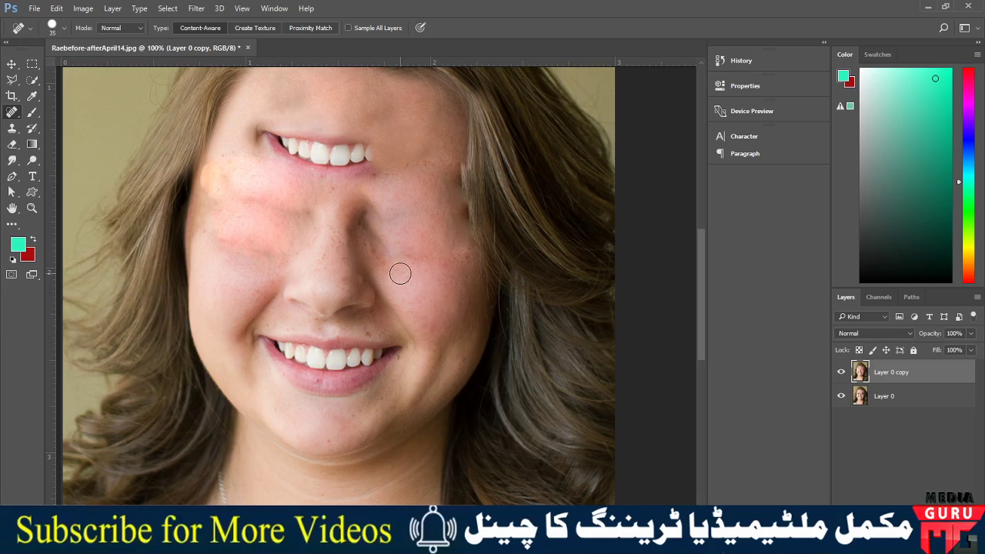
{"action": "mouse_move", "coordinate": [401, 275]}
{"action": "left_mouse_down"}
{"action": "mouse_move", "coordinate": [437, 305]}
{"action": "mouse_move", "coordinate": [413, 311]}
{"action": "left_mouse_up"}
{"action": "left_click_drag", "start_coordinate": [379, 409], "coordinate": [352, 420]}
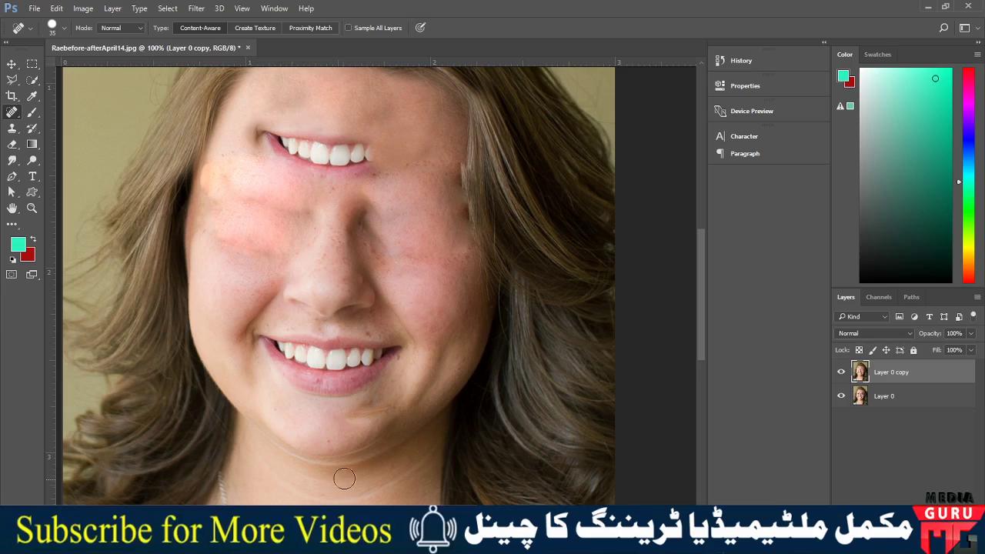
{"action": "left_click_drag", "start_coordinate": [341, 419], "coordinate": [392, 410]}
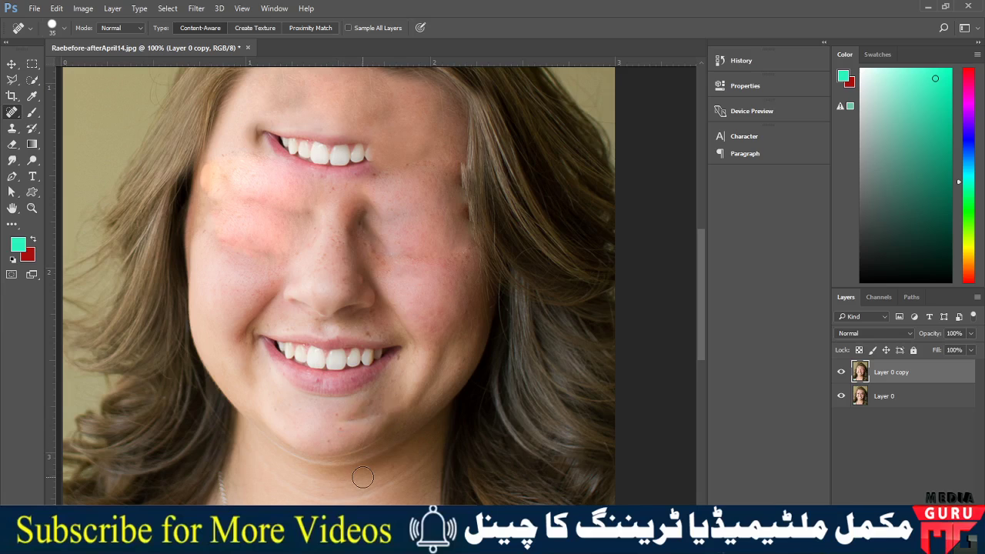
{"action": "mouse_move", "coordinate": [338, 426]}
{"action": "left_mouse_down"}
{"action": "mouse_move", "coordinate": [385, 414]}
{"action": "mouse_move", "coordinate": [320, 423]}
{"action": "mouse_move", "coordinate": [349, 425]}
{"action": "left_mouse_up"}
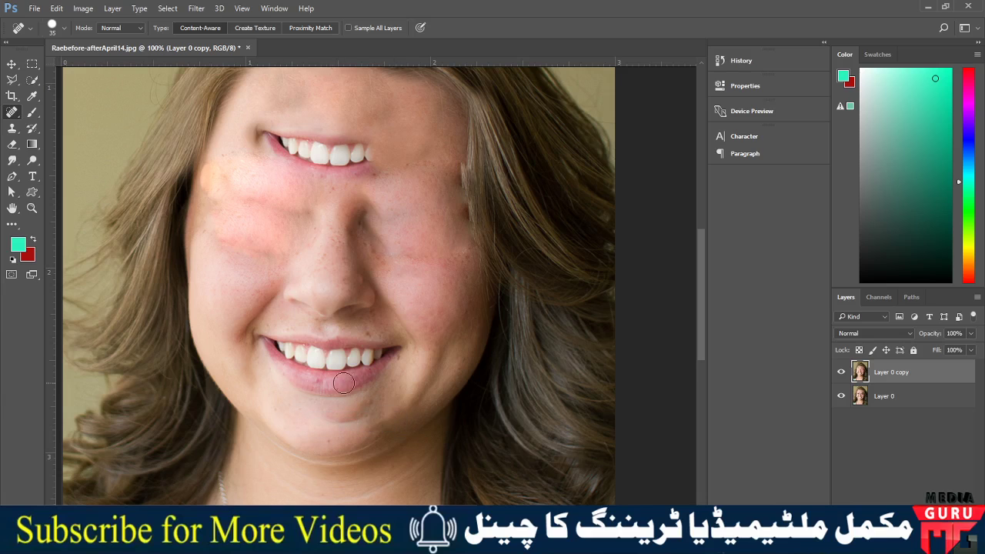
{"action": "left_click", "coordinate": [372, 335]}
{"action": "left_click_drag", "start_coordinate": [383, 335], "coordinate": [359, 335]}
Step: Open persons-731514_1280.jpg from the Arena bank > HD IMAGES folder
{"action": "left_click", "coordinate": [34, 9]}
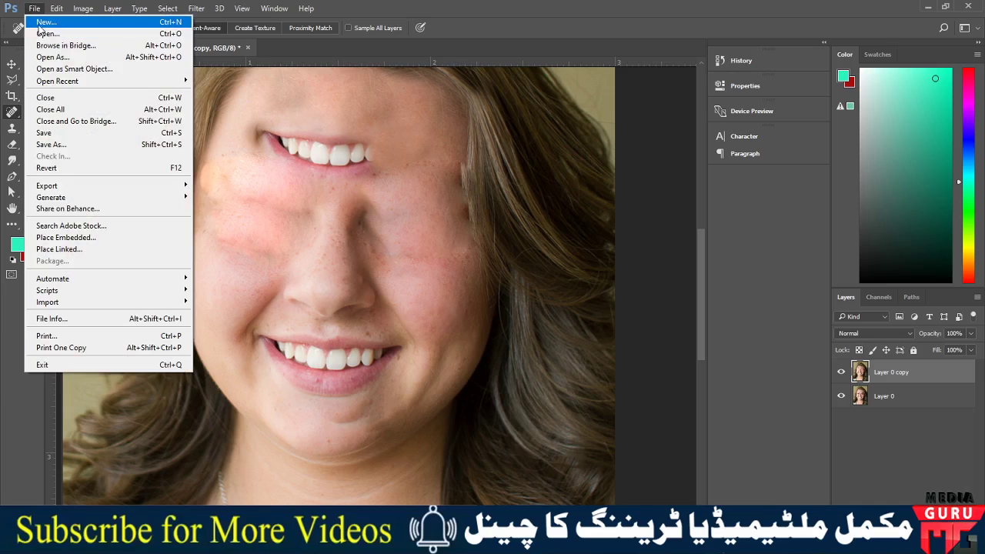
{"action": "left_click", "coordinate": [43, 34]}
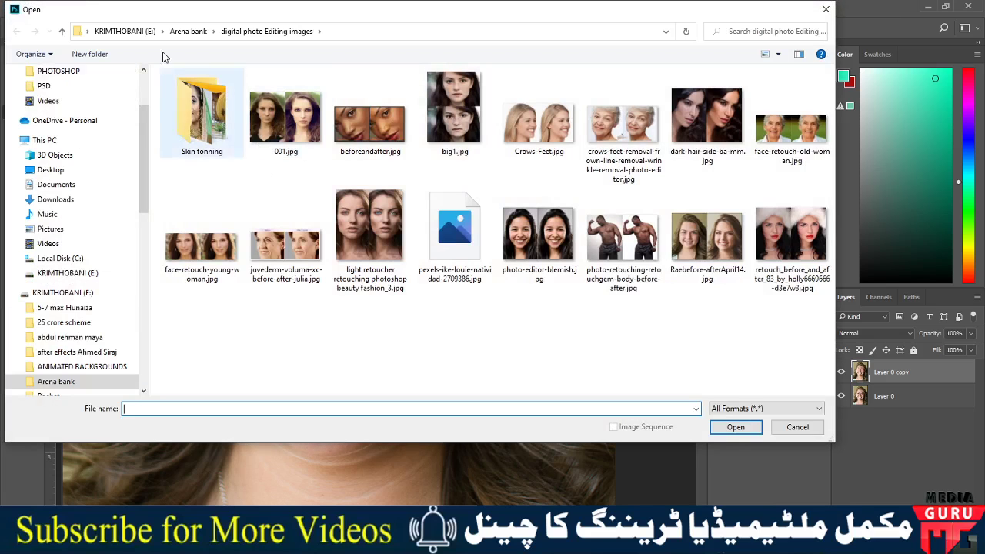
{"action": "left_click", "coordinate": [195, 35]}
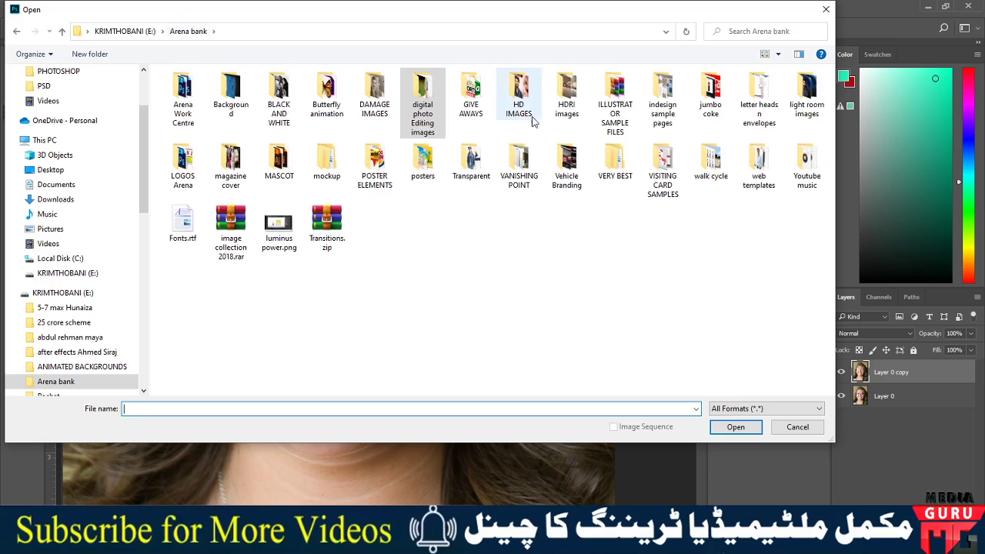
{"action": "key", "text": "Return"}
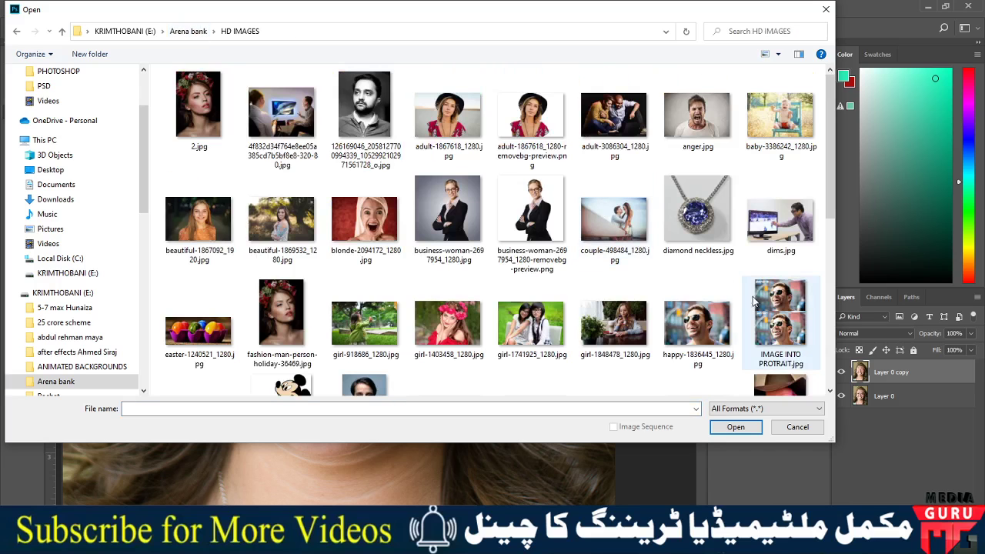
{"action": "left_click_drag", "start_coordinate": [830, 147], "coordinate": [830, 259]}
{"action": "left_click", "coordinate": [541, 269]}
{"action": "double_click", "coordinate": [541, 270]}
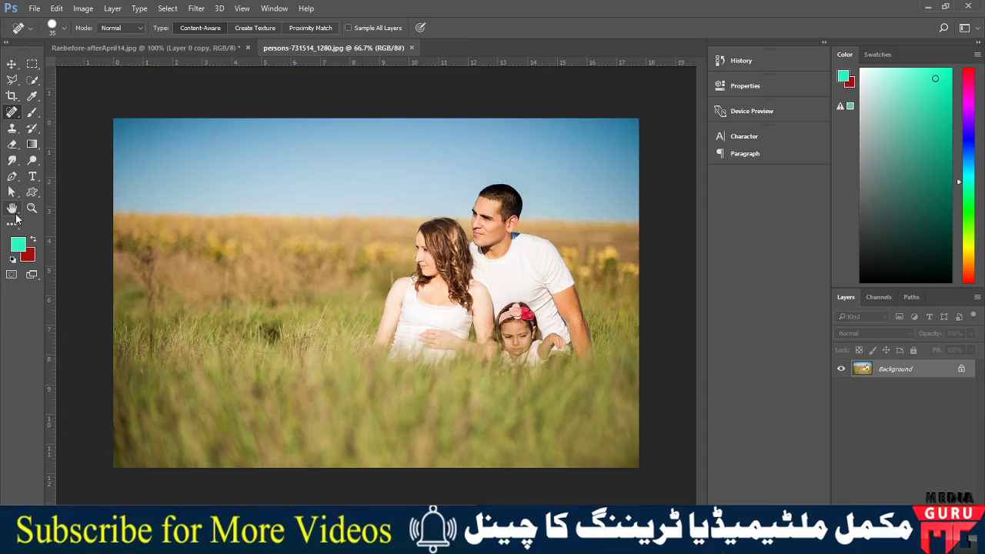
Step: With a size-250 Clone Stamp, clone grass from left of the woman over her arm and side
{"action": "right_click", "coordinate": [9, 130]}
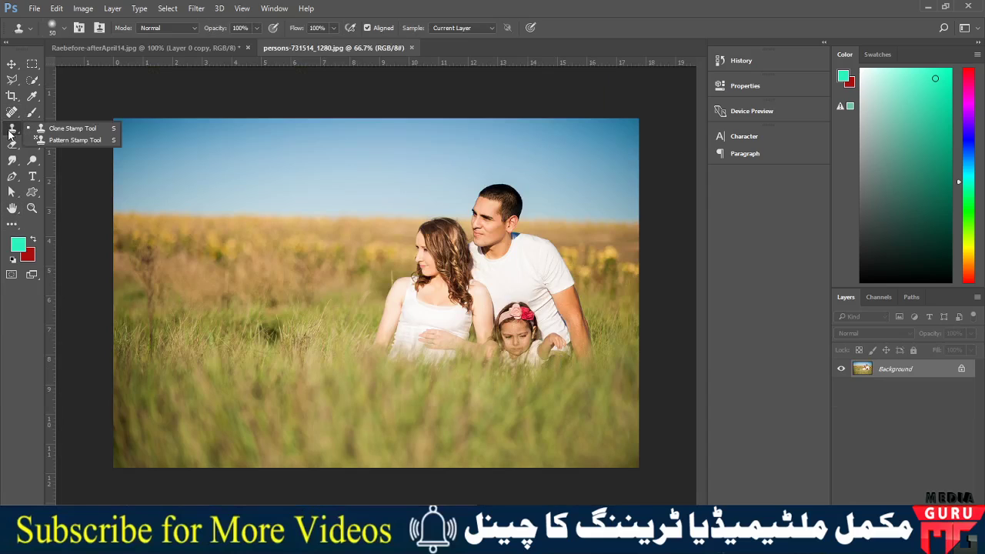
{"action": "left_click", "coordinate": [53, 128]}
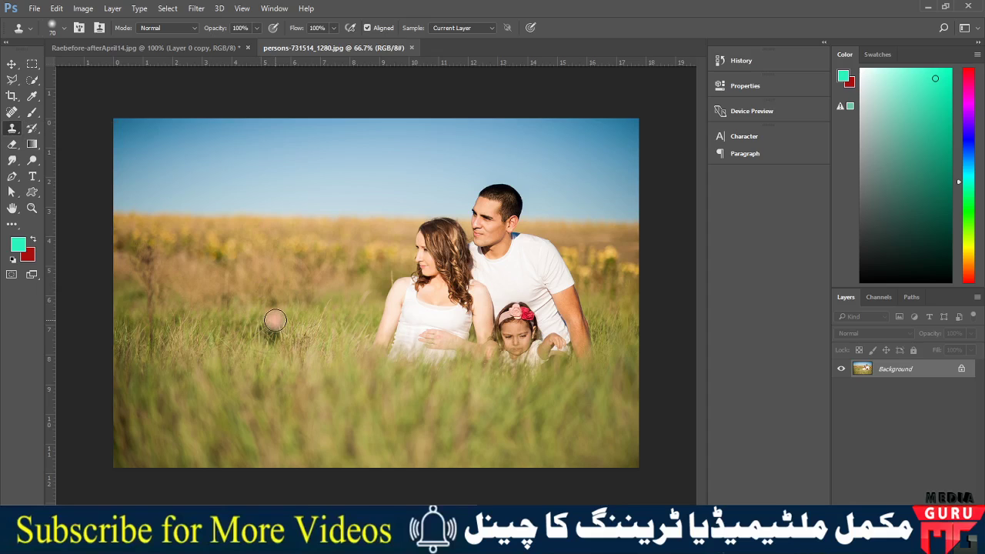
{"action": "key", "text": "bracketright"}
{"action": "key", "text": "bracketright"}
{"action": "key", "text": "bracketright"}
{"action": "key", "text": "bracketright"}
{"action": "key", "text": "bracketright"}
{"action": "key", "text": "bracketright"}
{"action": "key", "text": "bracketright"}
{"action": "key", "text": "bracketright"}
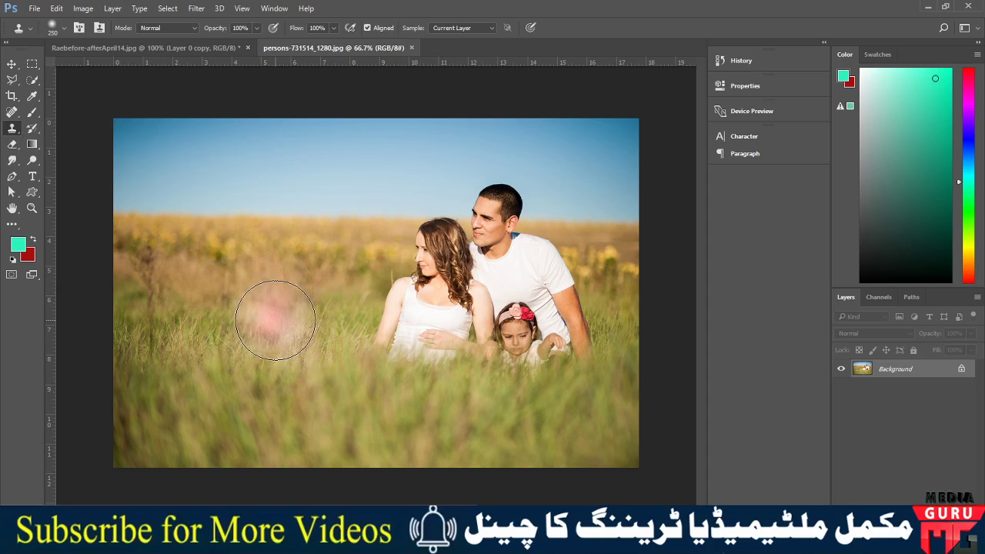
{"action": "left_click", "coordinate": [226, 326], "text": "alt"}
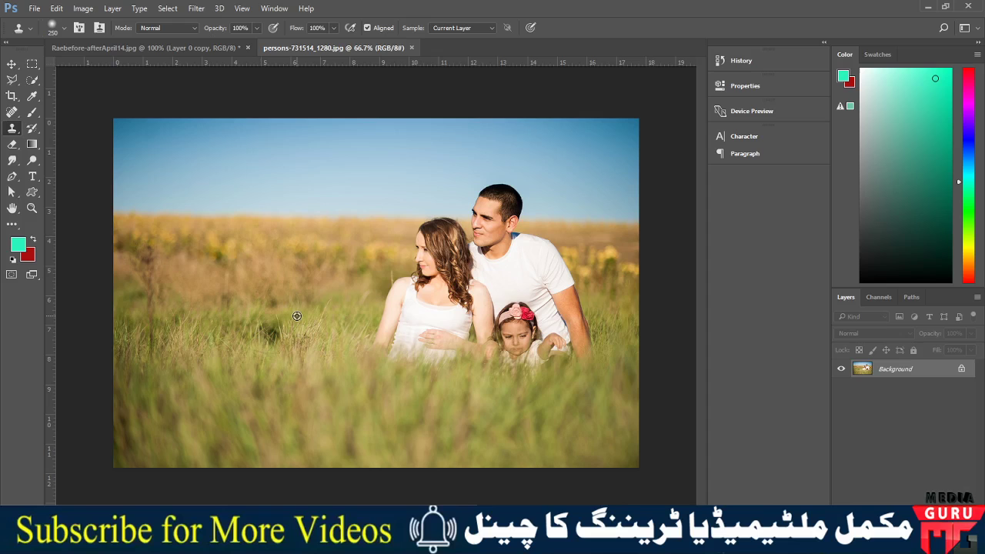
{"action": "mouse_move", "coordinate": [378, 319]}
{"action": "left_mouse_down"}
{"action": "mouse_move", "coordinate": [404, 316]}
{"action": "mouse_move", "coordinate": [407, 337]}
{"action": "mouse_move", "coordinate": [418, 331]}
{"action": "mouse_move", "coordinate": [408, 313]}
{"action": "mouse_move", "coordinate": [388, 323]}
{"action": "mouse_move", "coordinate": [406, 297]}
{"action": "mouse_move", "coordinate": [401, 286]}
{"action": "left_mouse_up"}
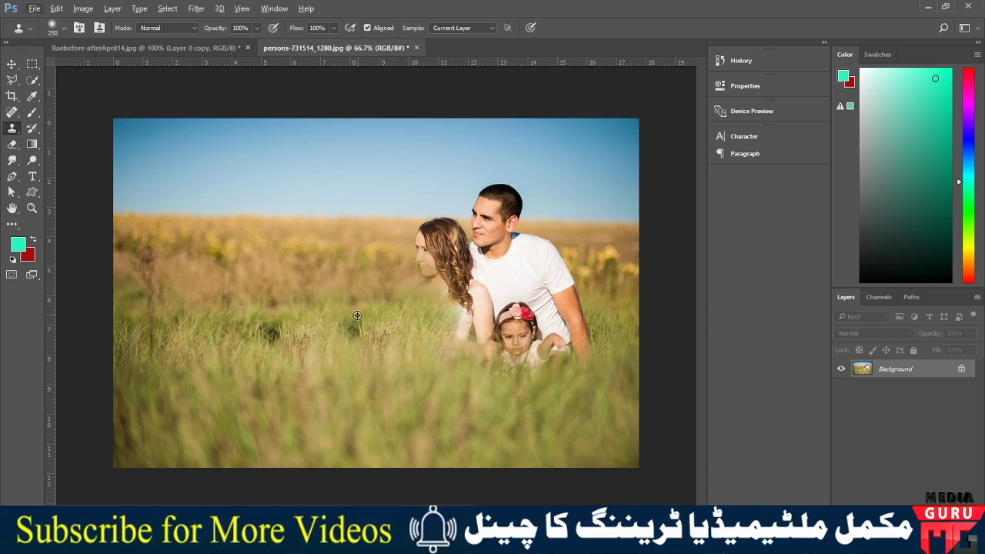
Step: Clone grass over the woman's face, hair and the remnants beside the man's shoulder
{"action": "left_click", "coordinate": [330, 318], "text": "alt"}
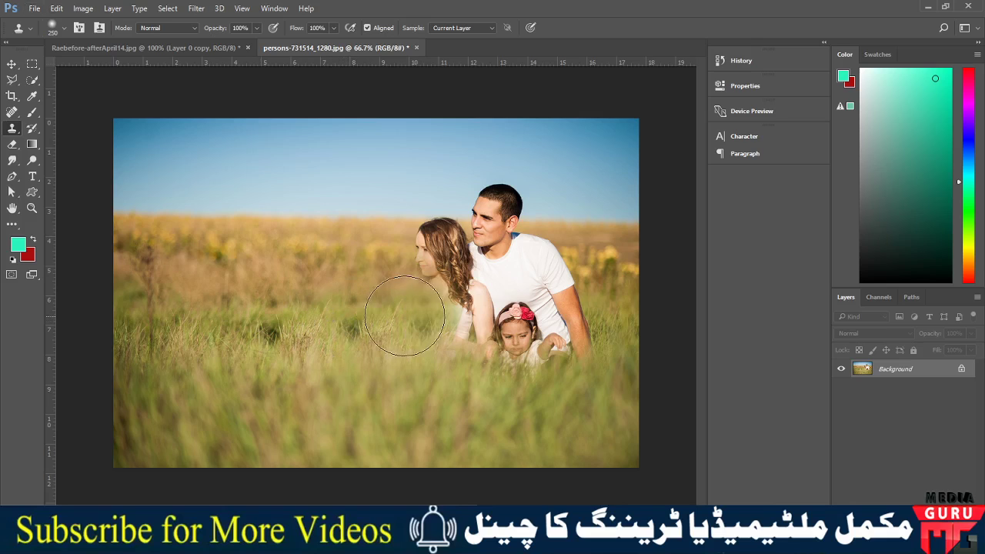
{"action": "mouse_move", "coordinate": [395, 314]}
{"action": "left_mouse_down"}
{"action": "mouse_move", "coordinate": [434, 308]}
{"action": "mouse_move", "coordinate": [433, 279]}
{"action": "left_mouse_up"}
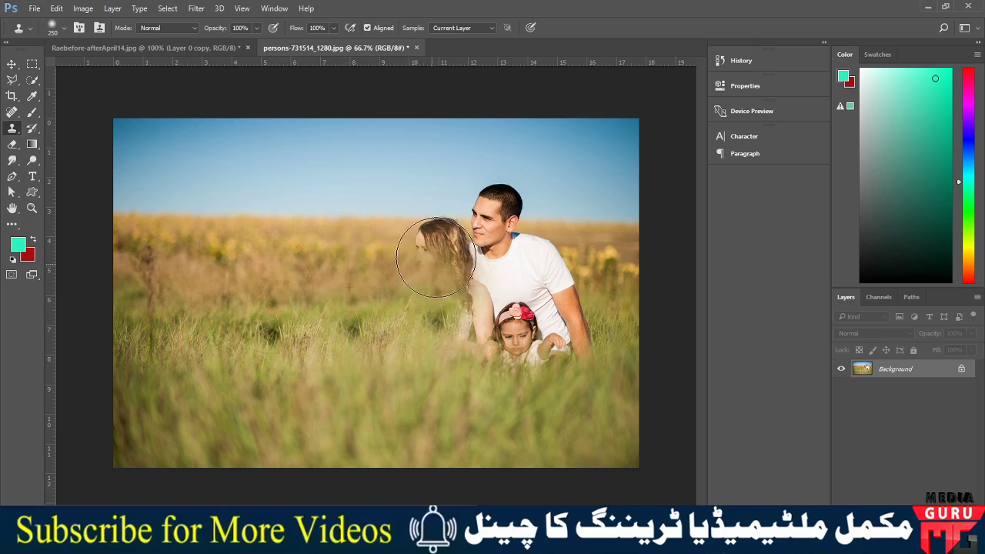
{"action": "left_click", "coordinate": [358, 263], "text": "alt"}
{"action": "left_click_drag", "start_coordinate": [396, 242], "coordinate": [462, 261]}
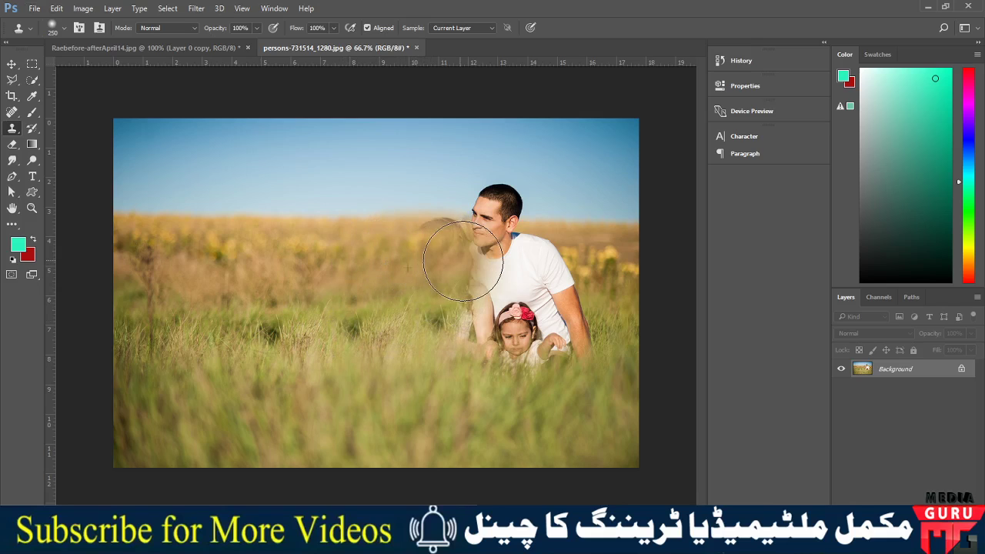
{"action": "left_click", "coordinate": [353, 268], "text": "alt"}
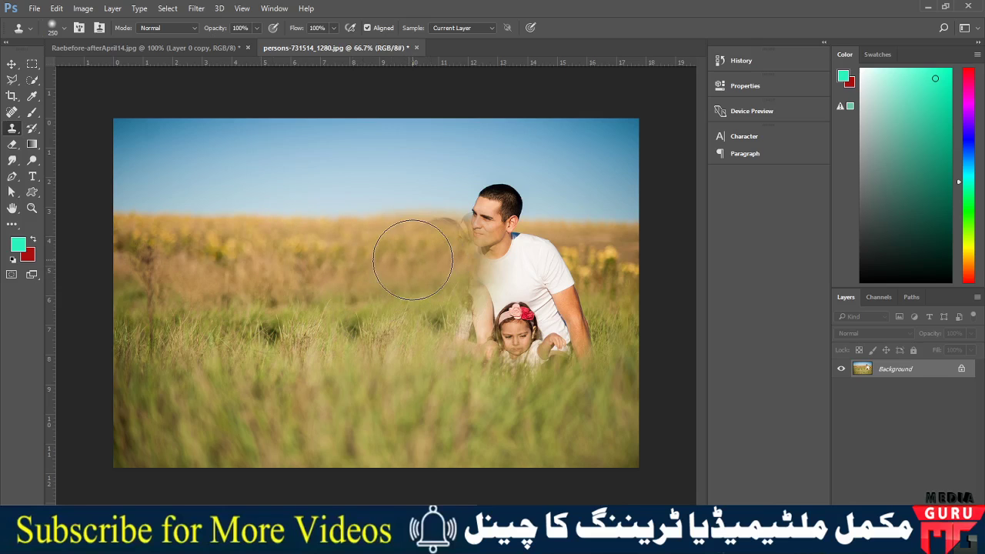
{"action": "left_click_drag", "start_coordinate": [413, 260], "coordinate": [420, 315]}
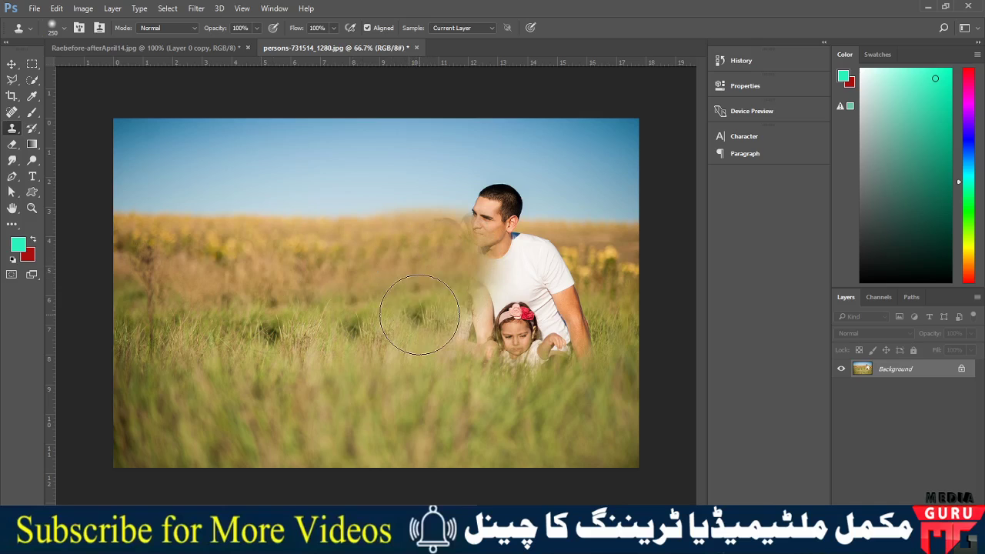
Step: Paint grass over the man's arm and the girl, undoing the last stroke
{"action": "left_click", "coordinate": [394, 328], "text": "alt"}
{"action": "left_click_drag", "start_coordinate": [454, 315], "coordinate": [475, 337]}
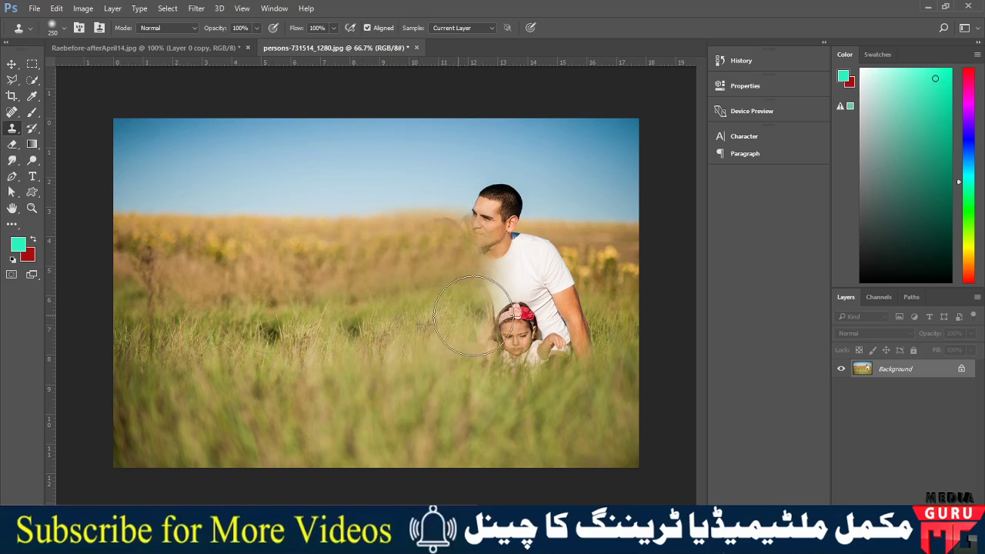
{"action": "left_click", "coordinate": [446, 351], "text": "alt"}
{"action": "left_click_drag", "start_coordinate": [495, 330], "coordinate": [529, 348]}
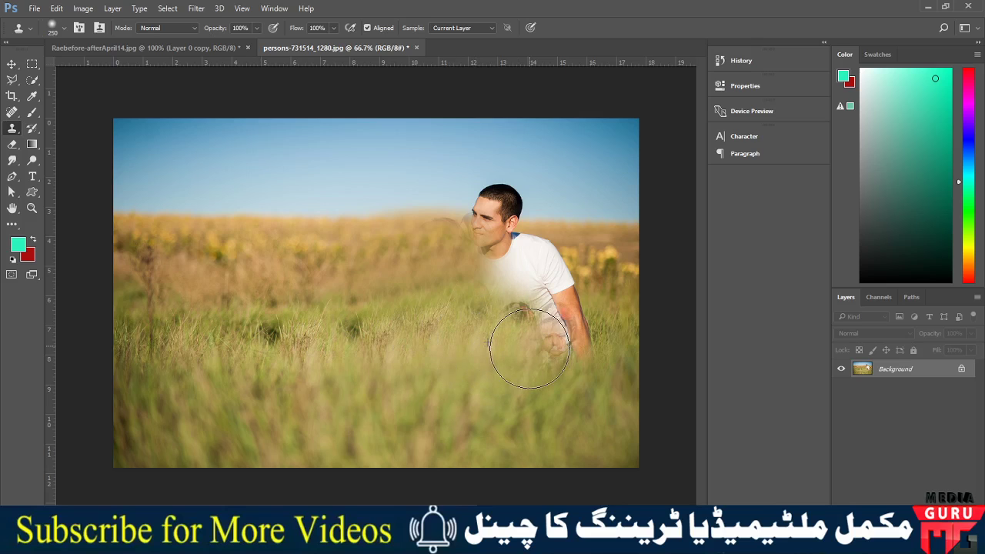
{"action": "key", "text": "ctrl+z"}
Step: Clone grass over the girl, the man's lower arm and lower shirt, undoing strokes that copied his head
{"action": "left_click", "coordinate": [439, 342], "text": "alt"}
{"action": "left_click_drag", "start_coordinate": [501, 352], "coordinate": [563, 358]}
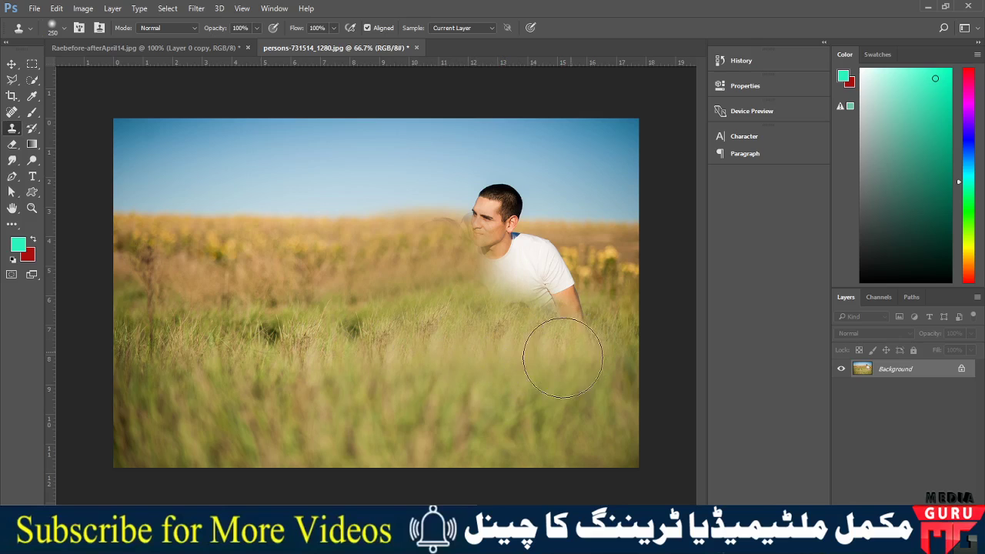
{"action": "left_click", "coordinate": [435, 321], "text": "alt"}
{"action": "left_click_drag", "start_coordinate": [500, 323], "coordinate": [570, 326]}
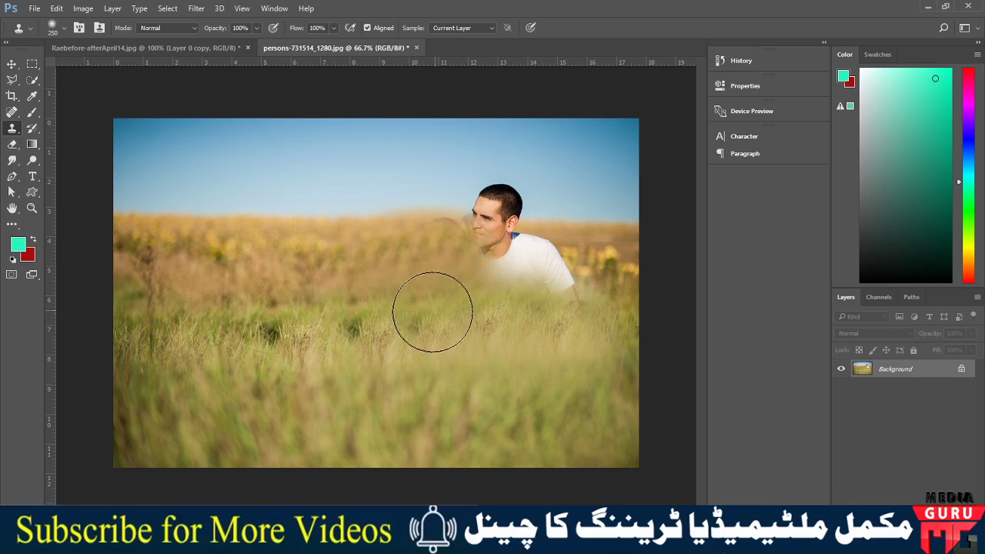
{"action": "left_click", "coordinate": [432, 317], "text": "alt"}
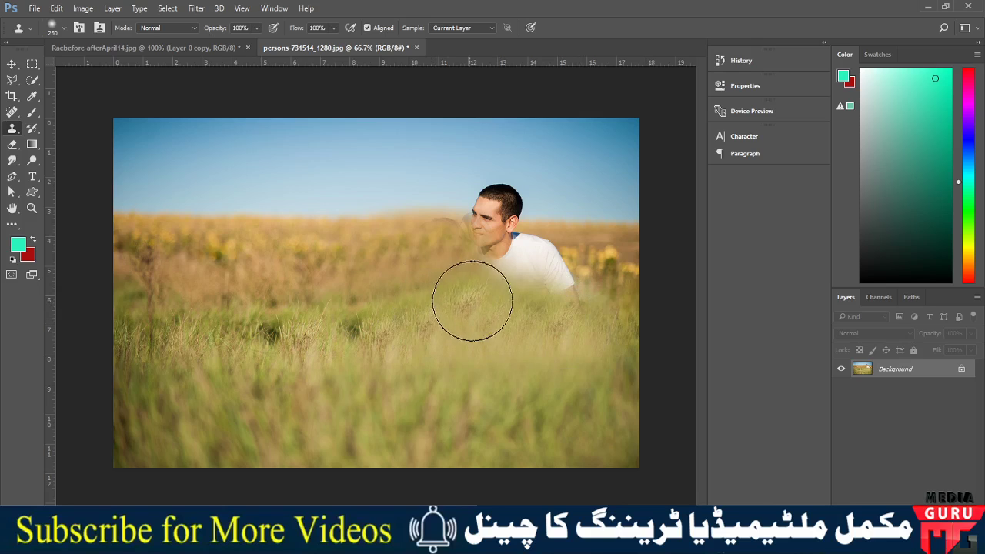
{"action": "mouse_move", "coordinate": [473, 303]}
{"action": "left_mouse_down"}
{"action": "mouse_move", "coordinate": [550, 295]}
{"action": "mouse_move", "coordinate": [420, 257]}
{"action": "left_mouse_up"}
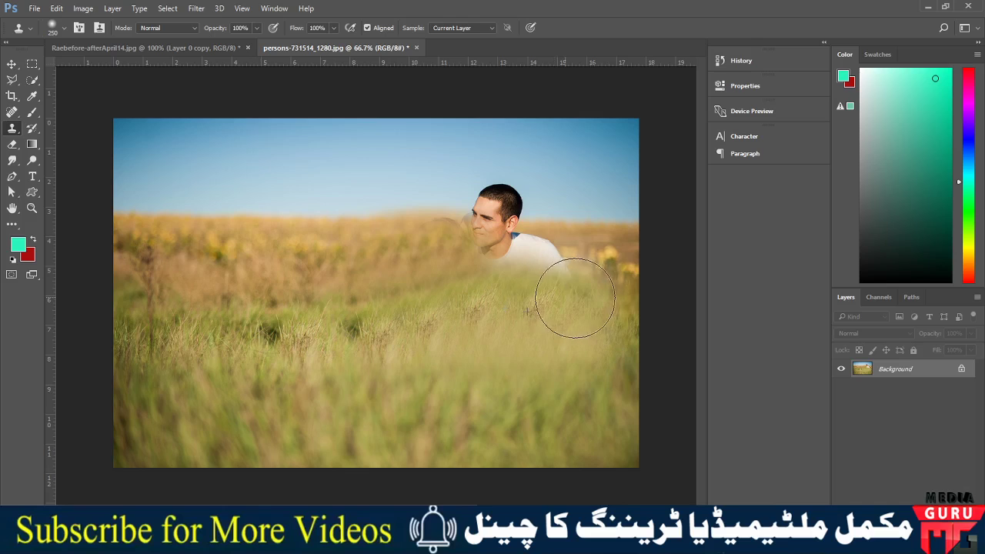
{"action": "left_click", "coordinate": [414, 260], "text": "alt"}
{"action": "left_click_drag", "start_coordinate": [464, 261], "coordinate": [556, 269]}
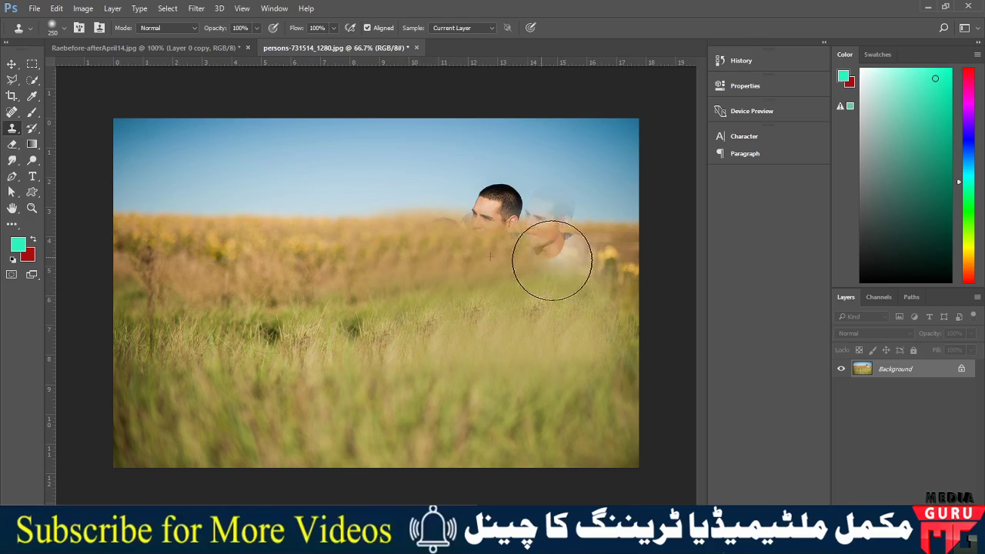
{"action": "key", "text": "ctrl+alt+z"}
{"action": "key", "text": "ctrl+alt+z"}
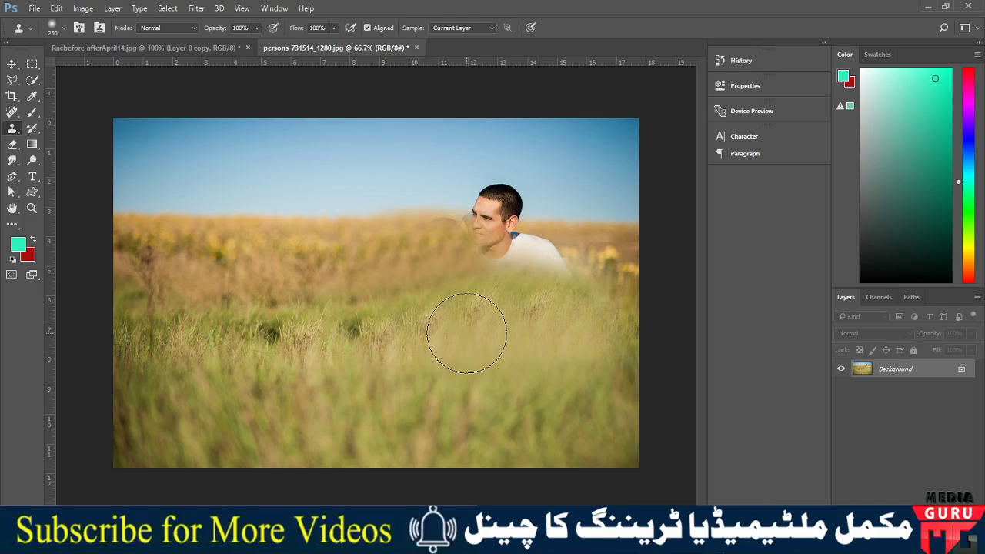
Step: At brush size 100, clone grass over the ghost head copy and the shirt's edges
{"action": "key", "text": "bracketleft"}
{"action": "key", "text": "bracketleft"}
{"action": "key", "text": "bracketleft"}
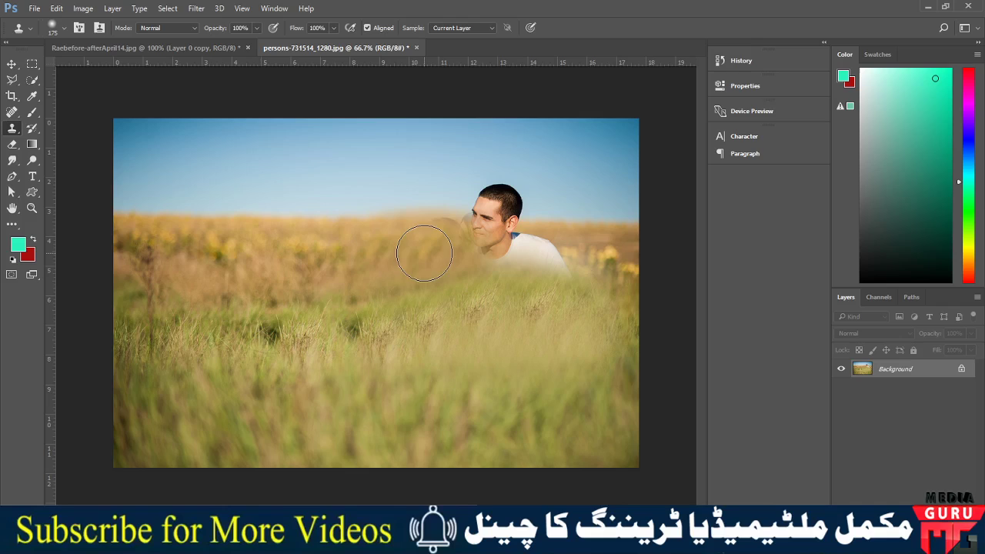
{"action": "key", "text": "bracketleft"}
{"action": "key", "text": "bracketleft"}
{"action": "key", "text": "bracketleft"}
{"action": "key", "text": "bracketleft"}
{"action": "mouse_move", "coordinate": [557, 250]}
{"action": "left_mouse_down"}
{"action": "mouse_move", "coordinate": [551, 234]}
{"action": "mouse_move", "coordinate": [501, 220]}
{"action": "mouse_move", "coordinate": [545, 233]}
{"action": "mouse_move", "coordinate": [478, 231]}
{"action": "left_mouse_up"}
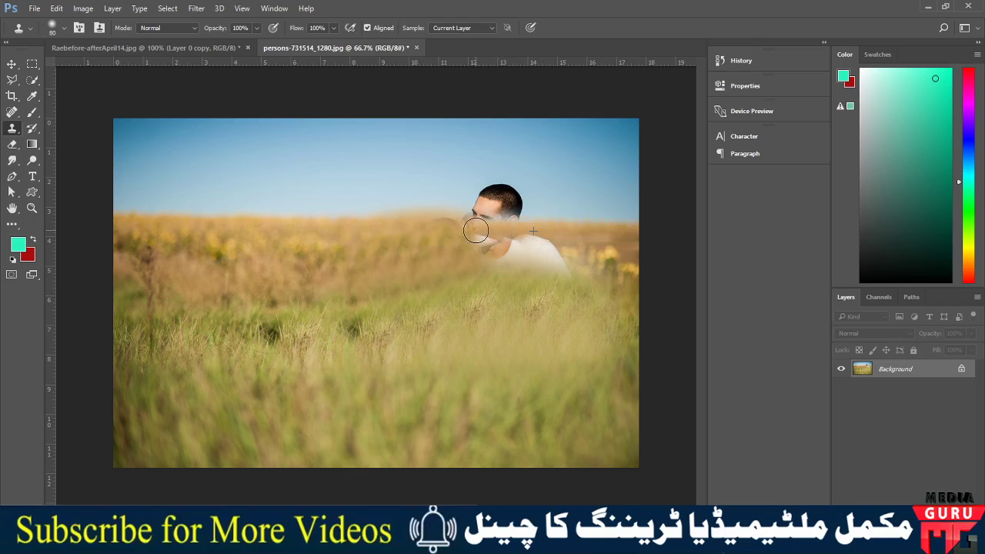
{"action": "scroll", "coordinate": [480, 233], "scroll_direction": "up", "scroll_amount": 3}
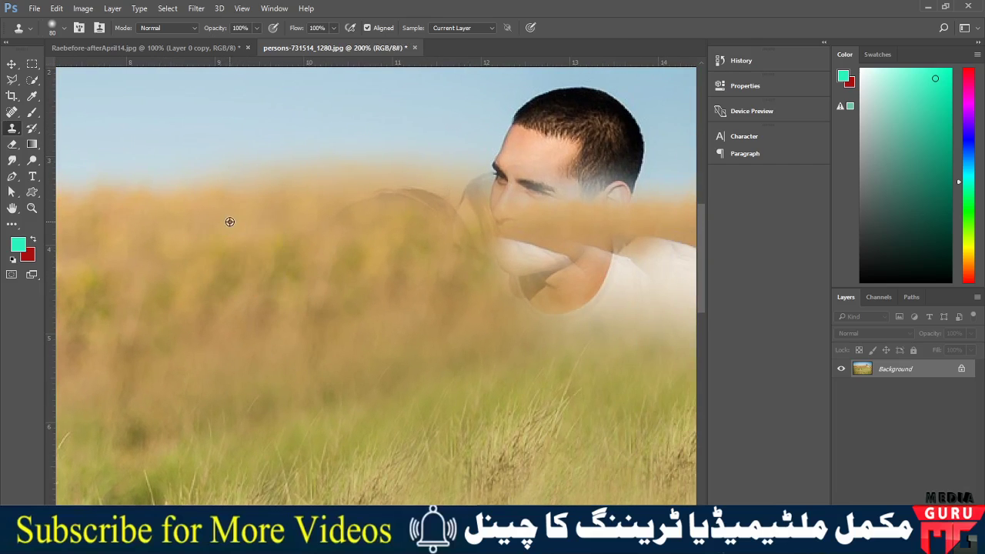
{"action": "left_click", "coordinate": [229, 222], "text": "alt"}
{"action": "left_click_drag", "start_coordinate": [330, 223], "coordinate": [440, 234]}
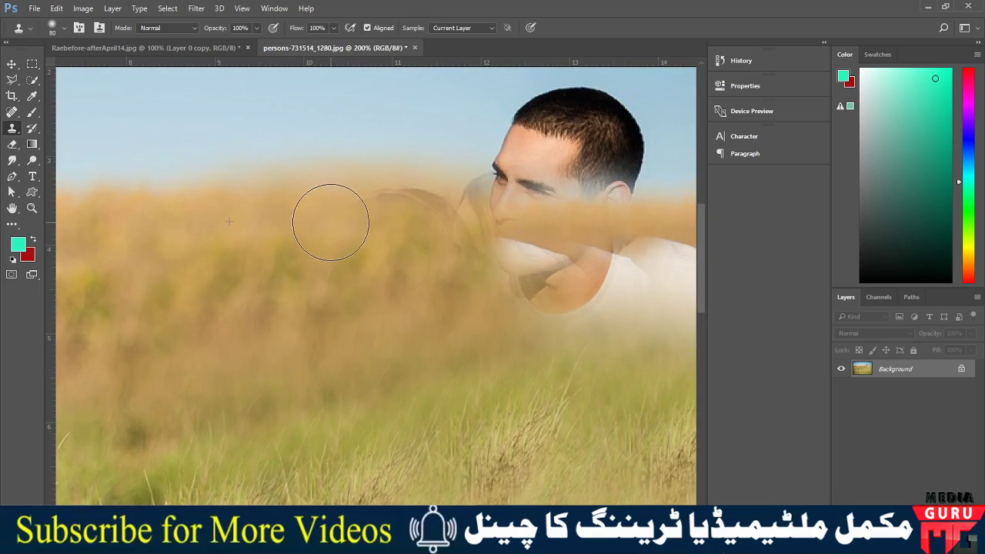
{"action": "left_click", "coordinate": [430, 214]}
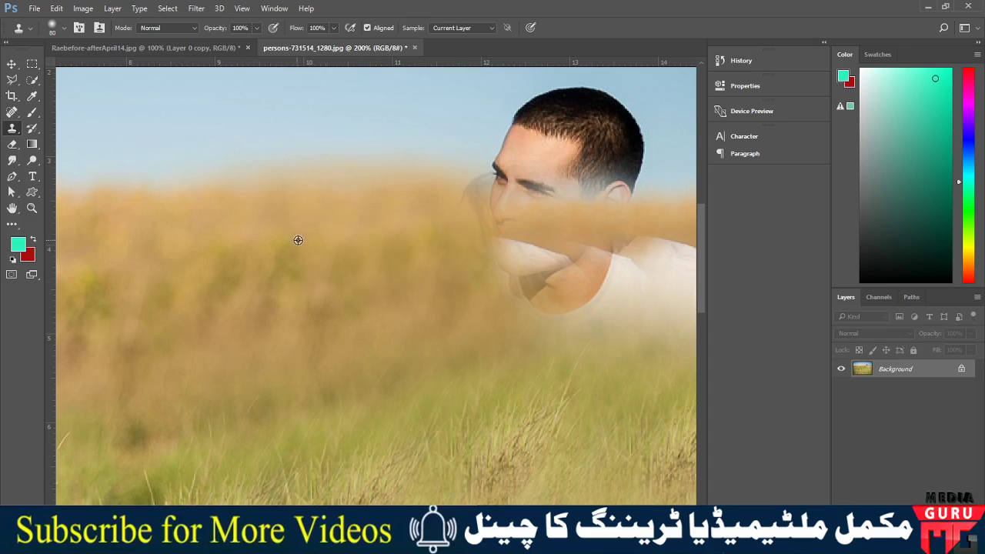
{"action": "left_click_drag", "start_coordinate": [436, 215], "coordinate": [475, 255]}
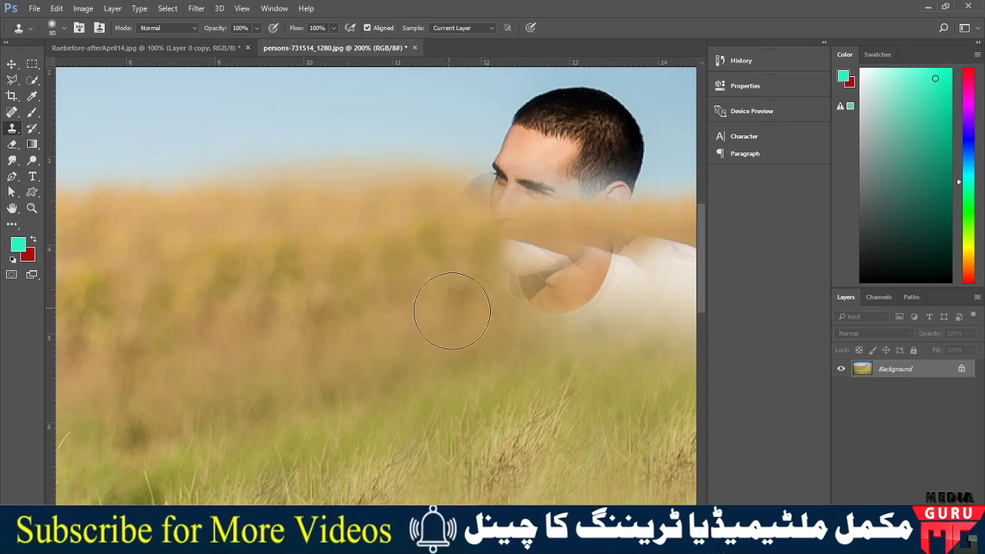
{"action": "left_click_drag", "start_coordinate": [452, 310], "coordinate": [488, 325]}
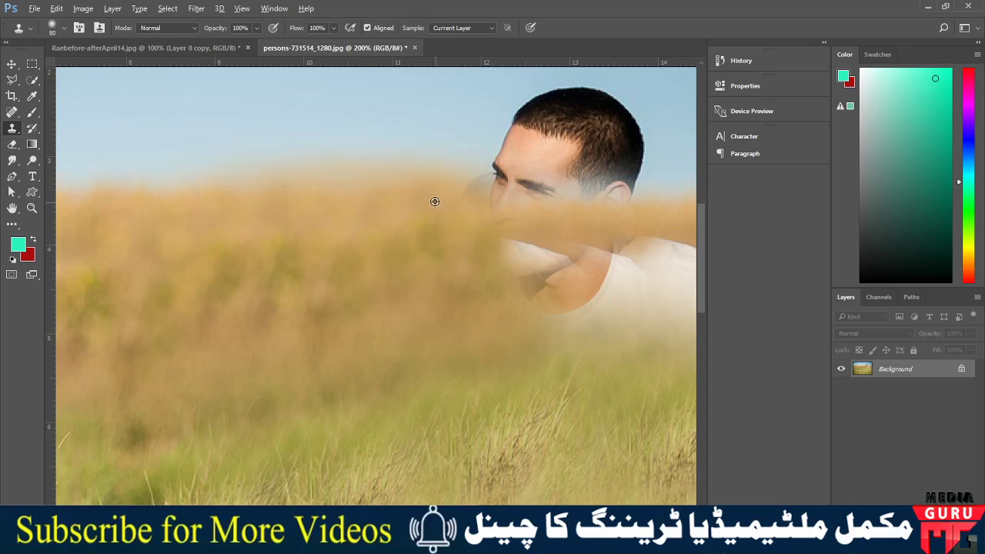
Step: Cover the ghostly face edge, pale arm, and the man's neck, chin and face with grass
{"action": "left_click", "coordinate": [418, 203], "text": "alt"}
{"action": "mouse_move", "coordinate": [439, 198]}
{"action": "left_mouse_down"}
{"action": "mouse_move", "coordinate": [488, 193]}
{"action": "mouse_move", "coordinate": [508, 269]}
{"action": "mouse_move", "coordinate": [339, 327]}
{"action": "left_mouse_up"}
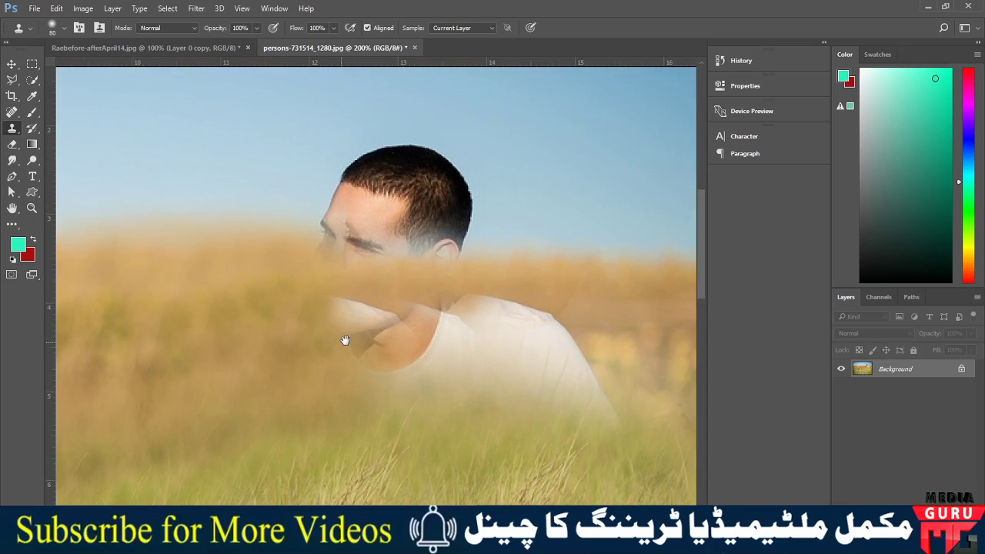
{"action": "left_click", "coordinate": [260, 329], "text": "alt"}
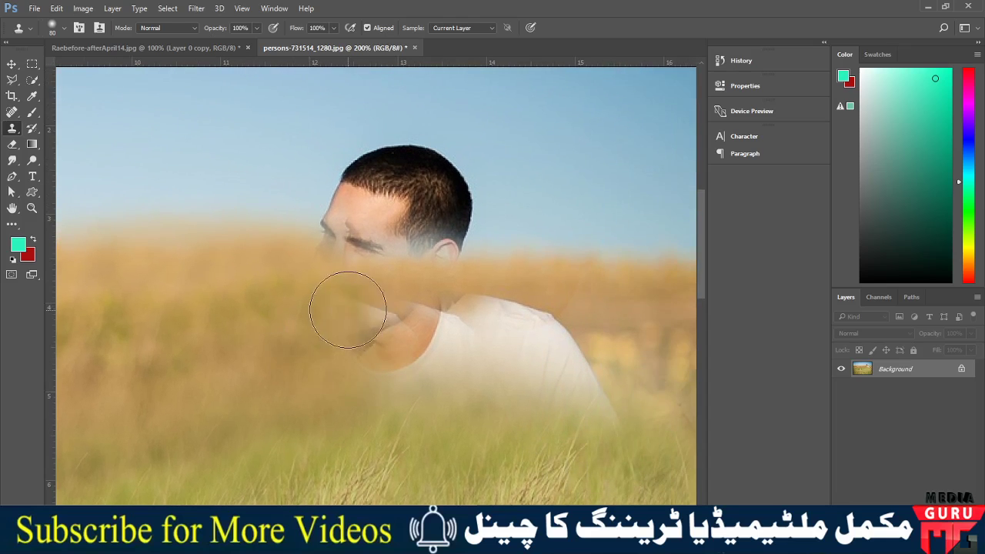
{"action": "mouse_move", "coordinate": [341, 308]}
{"action": "left_mouse_down"}
{"action": "mouse_move", "coordinate": [411, 303]}
{"action": "mouse_move", "coordinate": [528, 259]}
{"action": "left_mouse_up"}
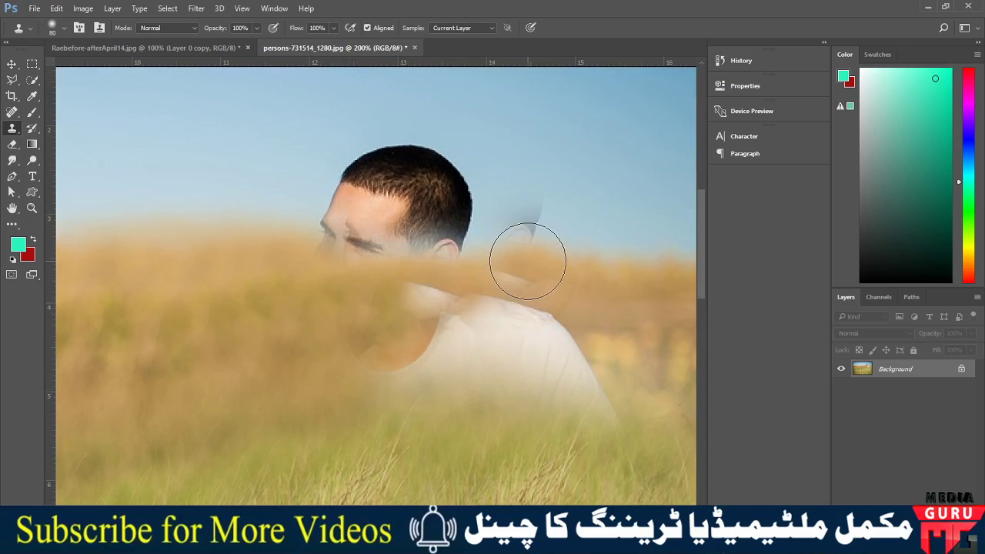
{"action": "left_click", "coordinate": [282, 311], "text": "alt"}
{"action": "mouse_move", "coordinate": [407, 308]}
{"action": "left_mouse_down"}
{"action": "mouse_move", "coordinate": [451, 289]}
{"action": "mouse_move", "coordinate": [445, 316]}
{"action": "left_mouse_up"}
{"action": "left_click", "coordinate": [250, 268], "text": "alt"}
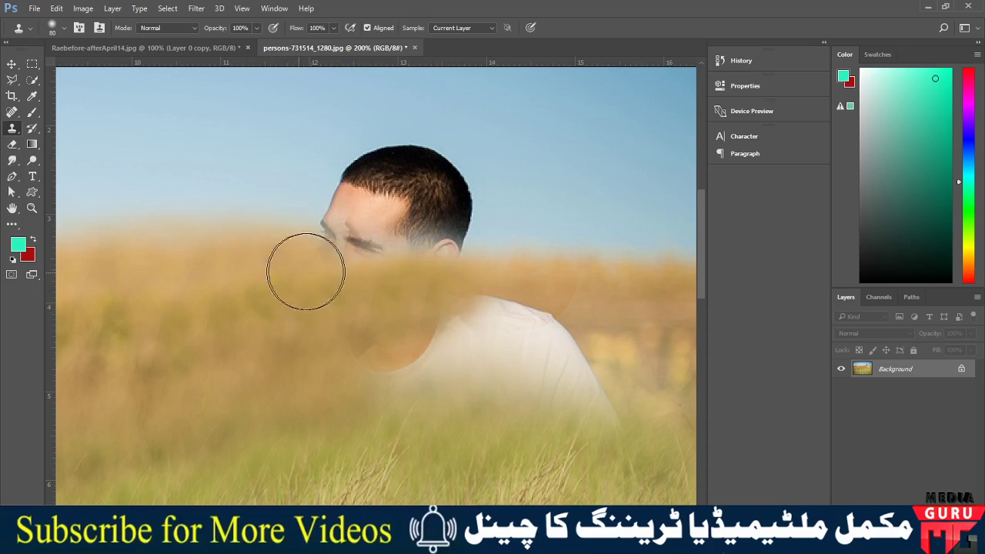
{"action": "mouse_move", "coordinate": [325, 273]}
{"action": "left_mouse_down"}
{"action": "mouse_move", "coordinate": [440, 270]}
{"action": "mouse_move", "coordinate": [378, 282]}
{"action": "mouse_move", "coordinate": [308, 265]}
{"action": "left_mouse_up"}
Step: Clone sky from beside the head over the top of the man's head
{"action": "left_click", "coordinate": [250, 165], "text": "alt"}
{"action": "left_click_drag", "start_coordinate": [292, 159], "coordinate": [415, 159]}
{"action": "left_click", "coordinate": [262, 132], "text": "alt"}
{"action": "mouse_move", "coordinate": [342, 142]}
{"action": "left_mouse_down"}
{"action": "mouse_move", "coordinate": [384, 143]}
{"action": "mouse_move", "coordinate": [439, 164]}
{"action": "mouse_move", "coordinate": [495, 154]}
{"action": "mouse_move", "coordinate": [448, 190]}
{"action": "left_mouse_up"}
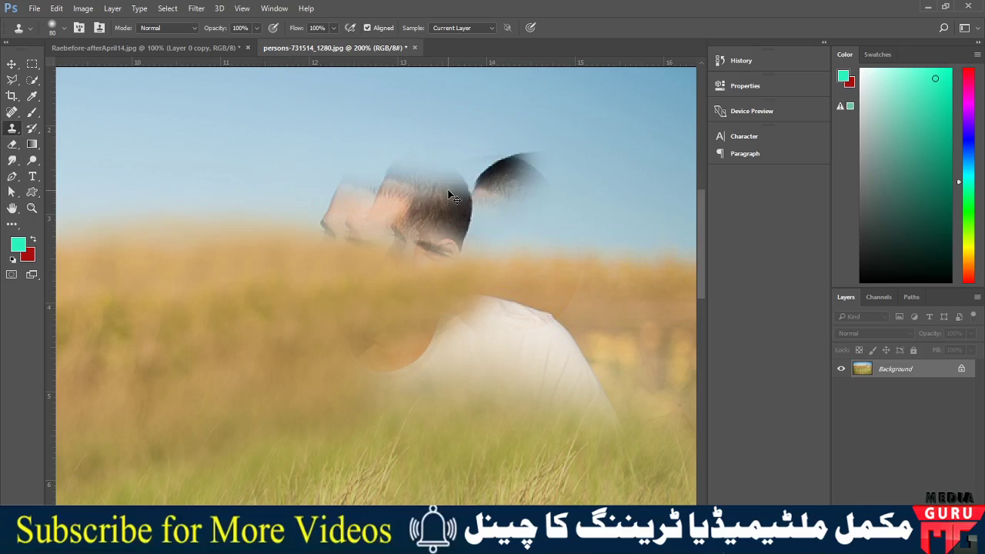
Step: Undo the stray sky strokes and reclone sky across the man's hair
{"action": "key", "text": "ctrl+alt+z"}
{"action": "key", "text": "ctrl+alt+z"}
{"action": "key", "text": "ctrl+alt+z"}
{"action": "left_click", "coordinate": [629, 127], "text": "alt"}
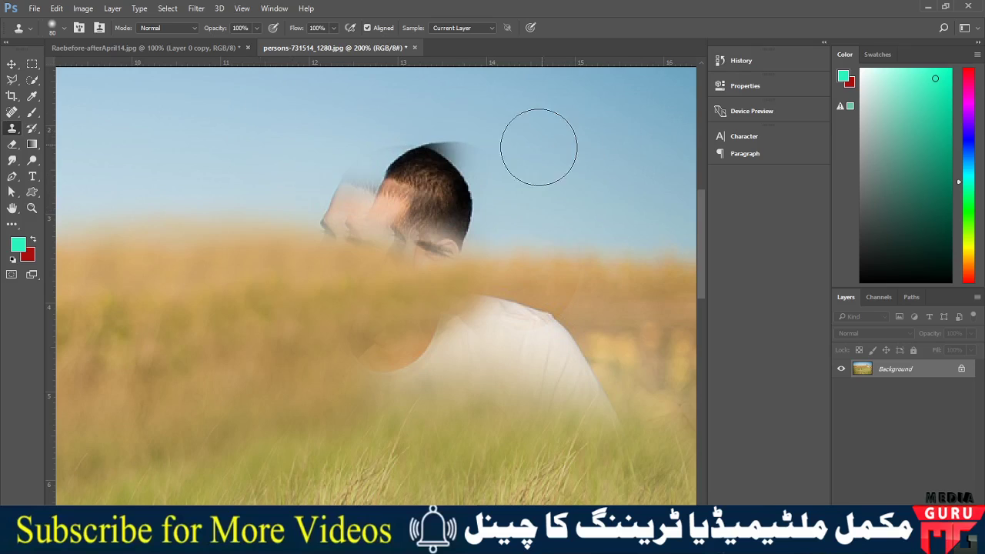
{"action": "mouse_move", "coordinate": [507, 150]}
{"action": "left_mouse_down"}
{"action": "mouse_move", "coordinate": [451, 116]}
{"action": "mouse_move", "coordinate": [406, 147]}
{"action": "left_mouse_up"}
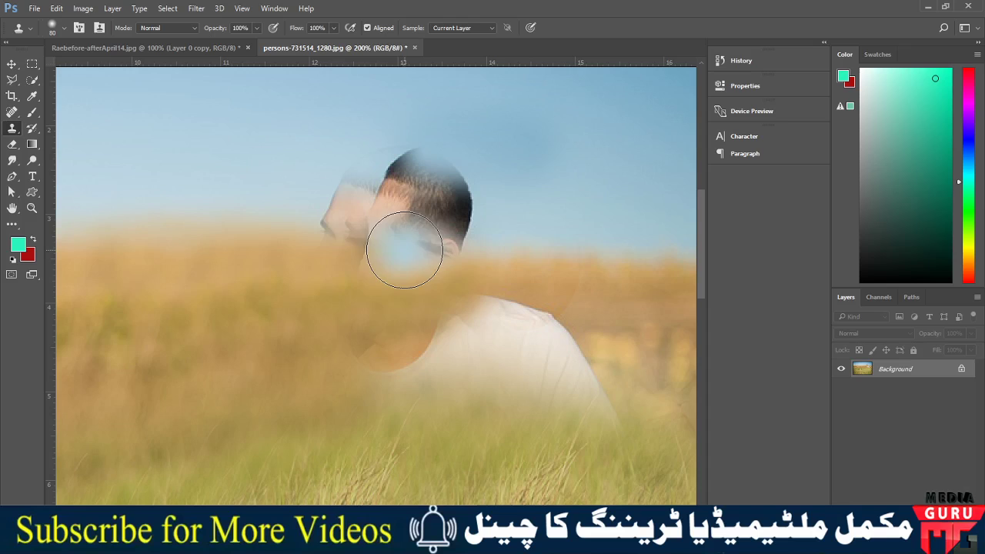
{"action": "left_click", "coordinate": [229, 131], "text": "alt"}
{"action": "mouse_move", "coordinate": [314, 151]}
{"action": "left_mouse_down"}
{"action": "mouse_move", "coordinate": [389, 149]}
{"action": "mouse_move", "coordinate": [450, 163]}
{"action": "left_mouse_up"}
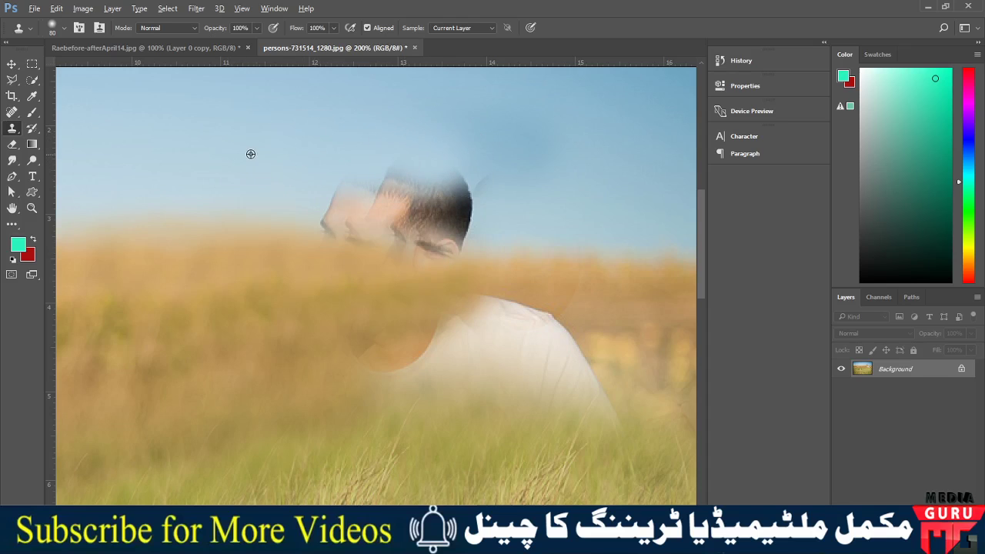
{"action": "left_click", "coordinate": [184, 141], "text": "alt"}
{"action": "mouse_move", "coordinate": [330, 165]}
{"action": "left_mouse_down"}
{"action": "mouse_move", "coordinate": [474, 181]}
{"action": "mouse_move", "coordinate": [295, 166]}
{"action": "mouse_move", "coordinate": [354, 204]}
{"action": "mouse_move", "coordinate": [474, 202]}
{"action": "left_mouse_up"}
{"action": "left_click", "coordinate": [171, 120], "text": "alt"}
{"action": "left_click", "coordinate": [295, 167], "text": "alt"}
{"action": "left_click", "coordinate": [474, 201]}
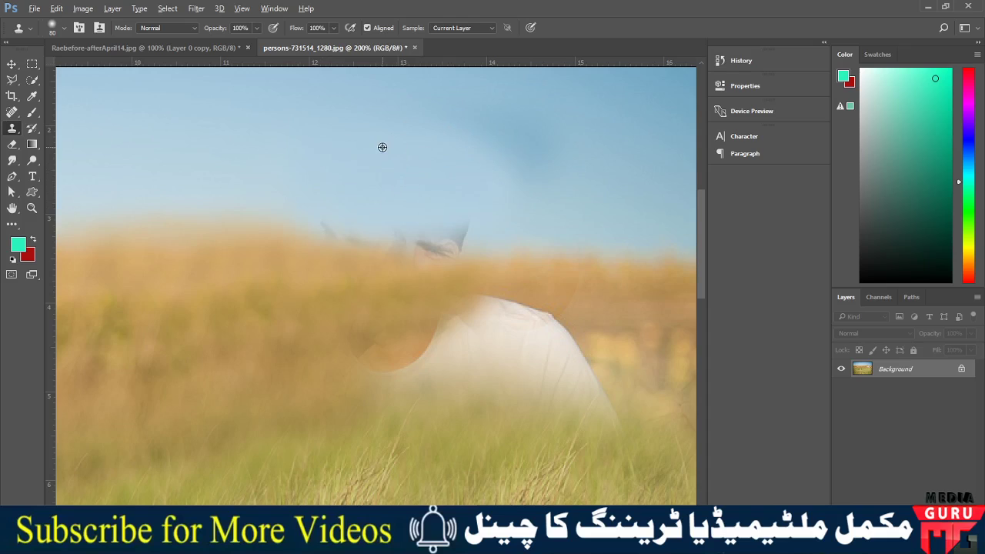
Step: Even out the darker blue patch and clone sky over the last hair strands near the horizon
{"action": "left_click", "coordinate": [383, 147], "text": "alt"}
{"action": "mouse_move", "coordinate": [421, 122]}
{"action": "left_mouse_down"}
{"action": "mouse_move", "coordinate": [503, 136]}
{"action": "mouse_move", "coordinate": [493, 165]}
{"action": "left_mouse_up"}
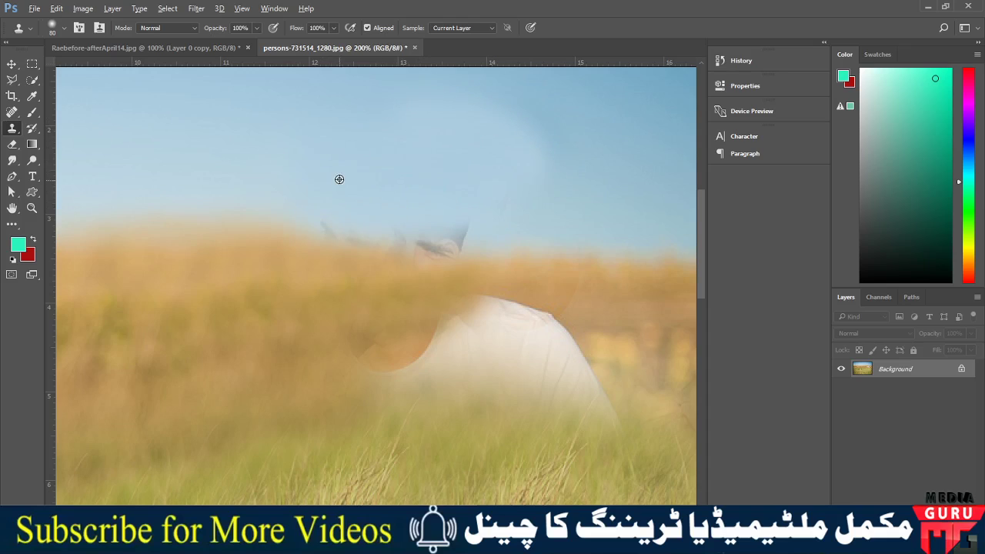
{"action": "left_click", "coordinate": [265, 163], "text": "alt"}
{"action": "mouse_move", "coordinate": [345, 199]}
{"action": "left_mouse_down"}
{"action": "mouse_move", "coordinate": [464, 222]}
{"action": "mouse_move", "coordinate": [434, 213]}
{"action": "mouse_move", "coordinate": [464, 208]}
{"action": "mouse_move", "coordinate": [341, 193]}
{"action": "left_mouse_up"}
{"action": "left_click", "coordinate": [357, 185], "text": "alt"}
{"action": "left_click", "coordinate": [420, 215]}
{"action": "left_click", "coordinate": [401, 196], "text": "alt"}
{"action": "left_click", "coordinate": [407, 182], "text": "alt"}
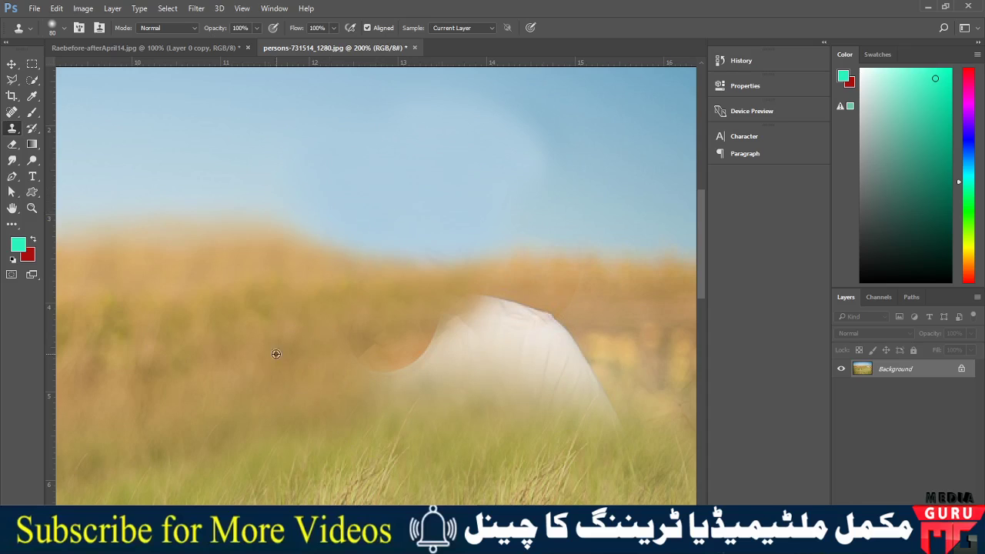
Step: Clone grass over the orange patch and the shirt's upper-left edge
{"action": "left_click", "coordinate": [222, 406], "text": "alt"}
{"action": "mouse_move", "coordinate": [308, 383]}
{"action": "left_mouse_down"}
{"action": "mouse_move", "coordinate": [362, 374]}
{"action": "mouse_move", "coordinate": [359, 387]}
{"action": "mouse_move", "coordinate": [385, 385]}
{"action": "mouse_move", "coordinate": [418, 330]}
{"action": "mouse_move", "coordinate": [434, 369]}
{"action": "mouse_move", "coordinate": [427, 390]}
{"action": "left_mouse_up"}
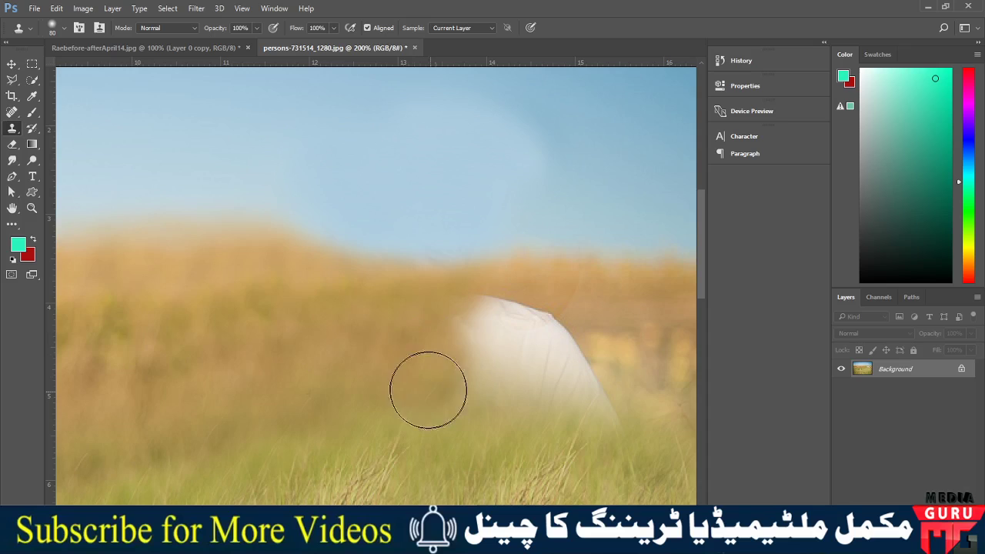
{"action": "left_click", "coordinate": [345, 358], "text": "alt"}
{"action": "mouse_move", "coordinate": [435, 356]}
{"action": "left_mouse_down"}
{"action": "mouse_move", "coordinate": [458, 315]}
{"action": "mouse_move", "coordinate": [495, 328]}
{"action": "mouse_move", "coordinate": [492, 370]}
{"action": "mouse_move", "coordinate": [479, 384]}
{"action": "mouse_move", "coordinate": [539, 326]}
{"action": "mouse_move", "coordinate": [550, 362]}
{"action": "mouse_move", "coordinate": [510, 363]}
{"action": "left_mouse_up"}
{"action": "left_click", "coordinate": [378, 354], "text": "alt"}
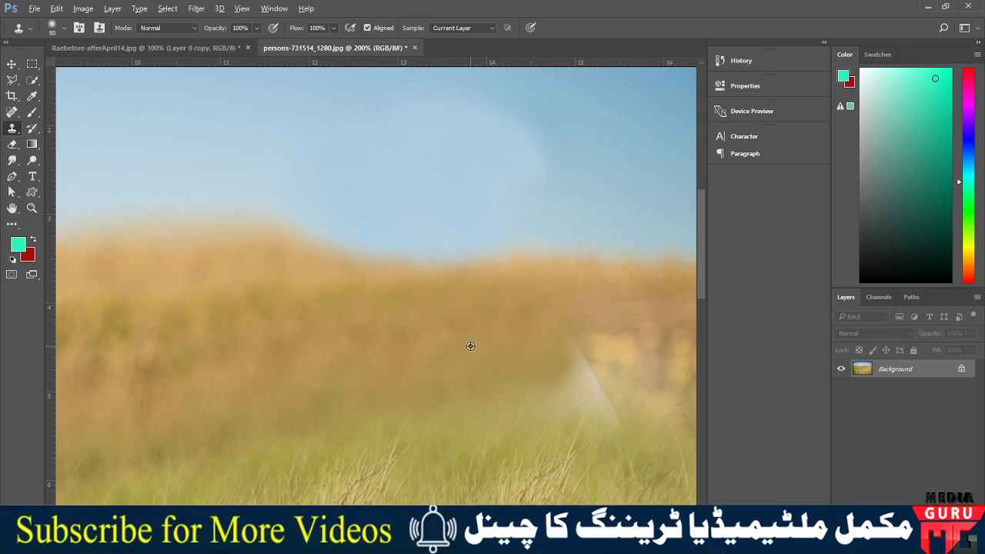
Step: Clone yellow flower bokeh and grass over the remaining shirt streaks and whitish haze
{"action": "left_click", "coordinate": [631, 358], "text": "alt"}
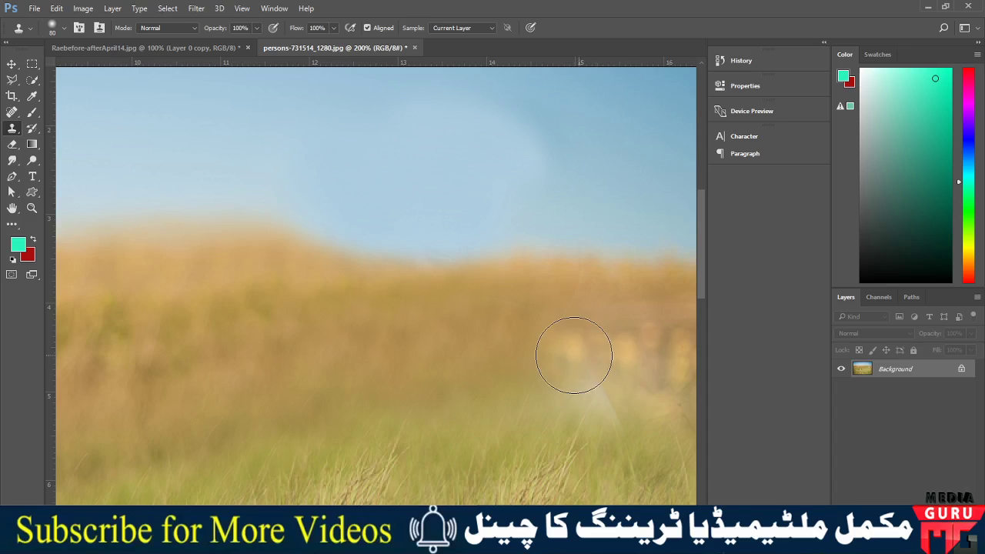
{"action": "mouse_move", "coordinate": [574, 355]}
{"action": "left_mouse_down"}
{"action": "mouse_move", "coordinate": [558, 340]}
{"action": "mouse_move", "coordinate": [561, 359]}
{"action": "mouse_move", "coordinate": [539, 357]}
{"action": "mouse_move", "coordinate": [557, 385]}
{"action": "left_mouse_up"}
{"action": "left_click", "coordinate": [428, 351], "text": "alt"}
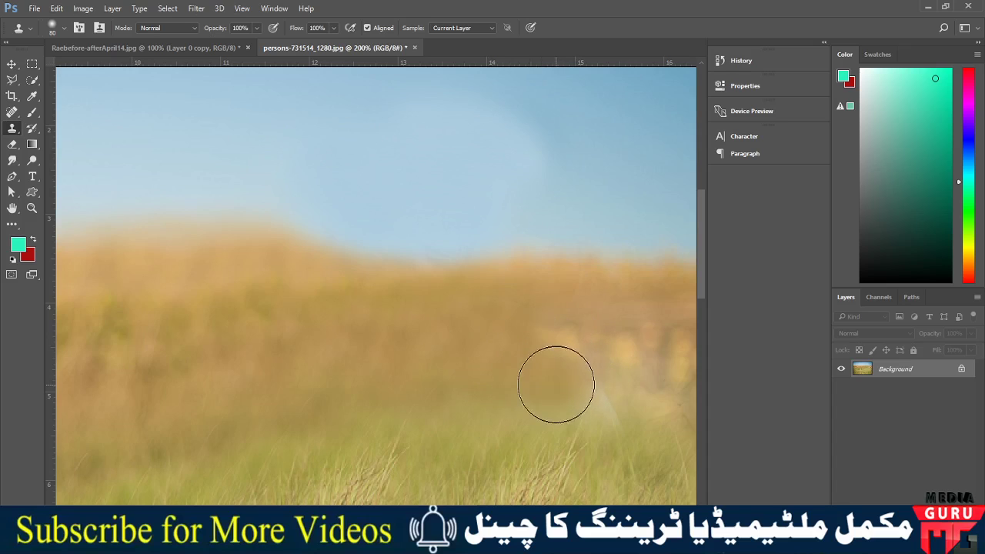
{"action": "left_click", "coordinate": [518, 434], "text": "alt"}
{"action": "left_click_drag", "start_coordinate": [550, 413], "coordinate": [565, 436]}
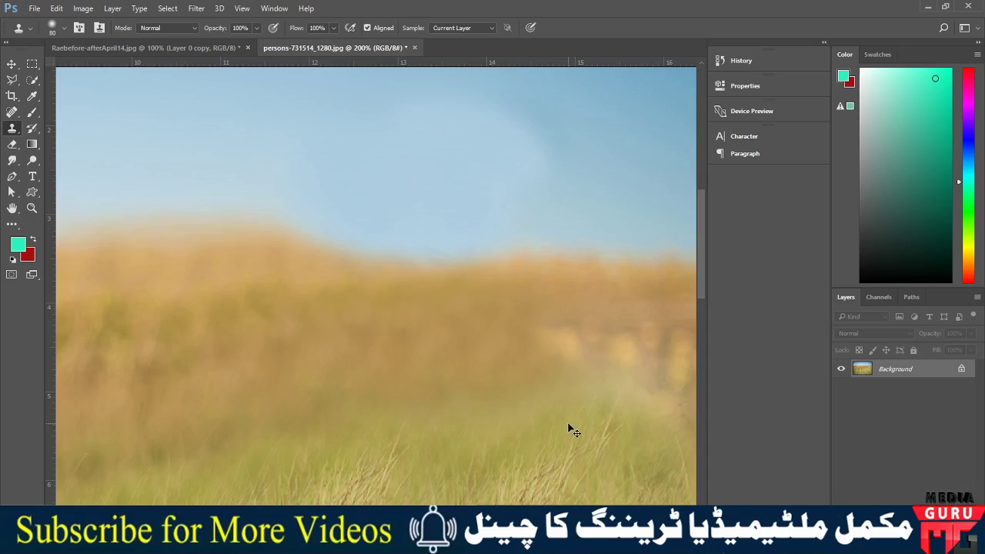
Step: Zoom out, then clone over the dark sky smear and touch up the right-side yellow flowers
{"action": "scroll", "coordinate": [570, 429], "scroll_direction": "down", "scroll_amount": 5}
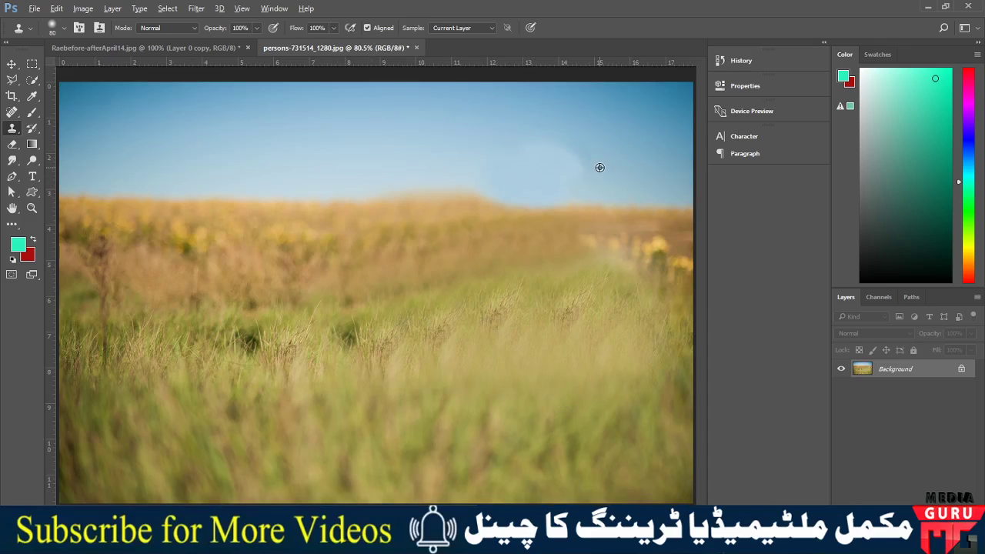
{"action": "left_click_drag", "start_coordinate": [580, 163], "coordinate": [534, 156]}
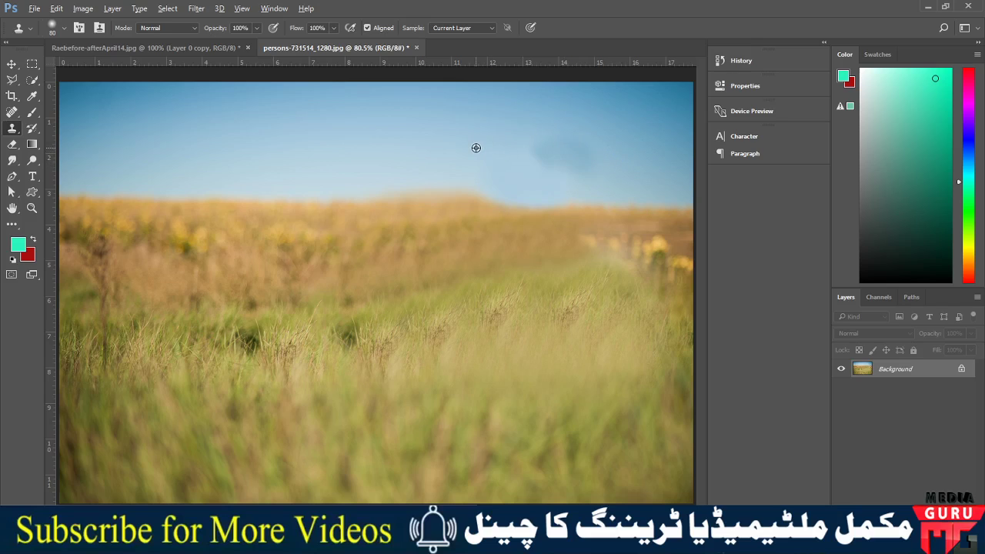
{"action": "mouse_move", "coordinate": [531, 151]}
{"action": "left_mouse_down"}
{"action": "mouse_move", "coordinate": [562, 149]}
{"action": "mouse_move", "coordinate": [555, 157]}
{"action": "left_mouse_up"}
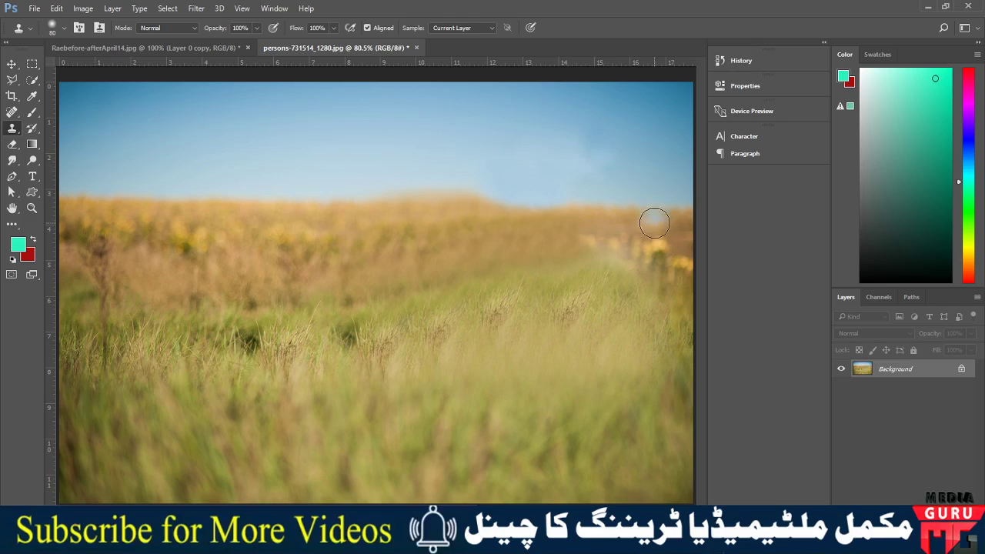
{"action": "left_click_drag", "start_coordinate": [653, 220], "coordinate": [661, 240]}
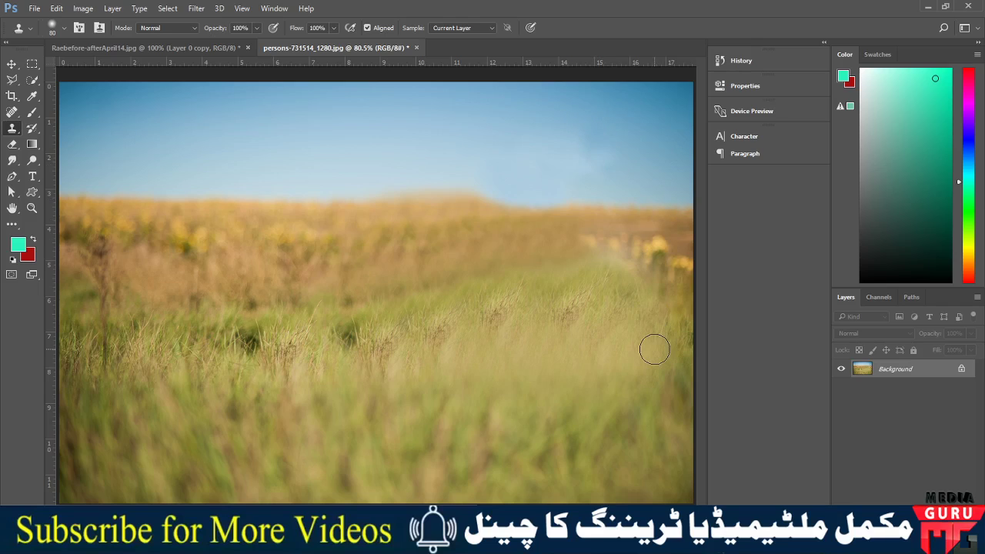
Step: Blend away the two dark patches in the grass with sampled nearby grass
{"action": "left_click", "coordinate": [389, 333], "text": "alt"}
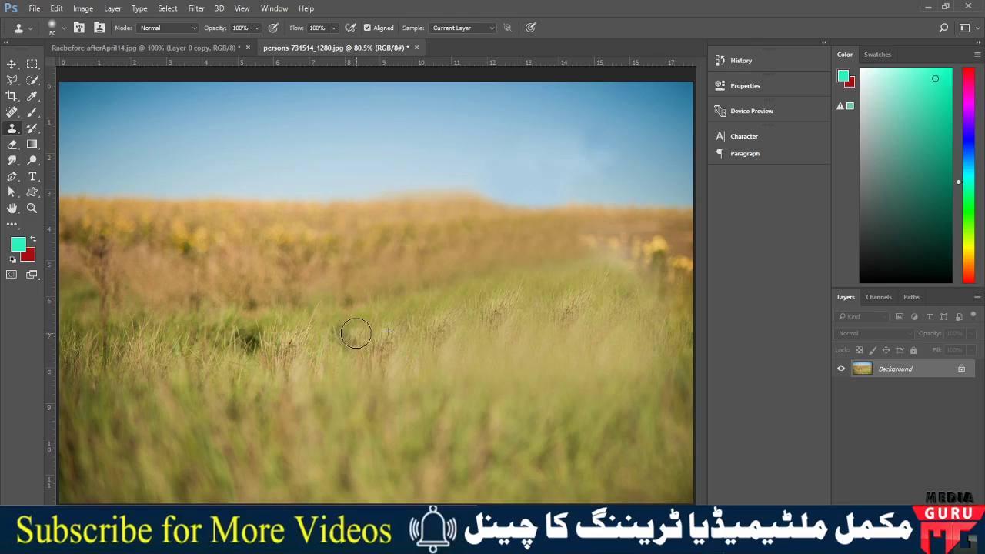
{"action": "left_click_drag", "start_coordinate": [362, 331], "coordinate": [345, 339]}
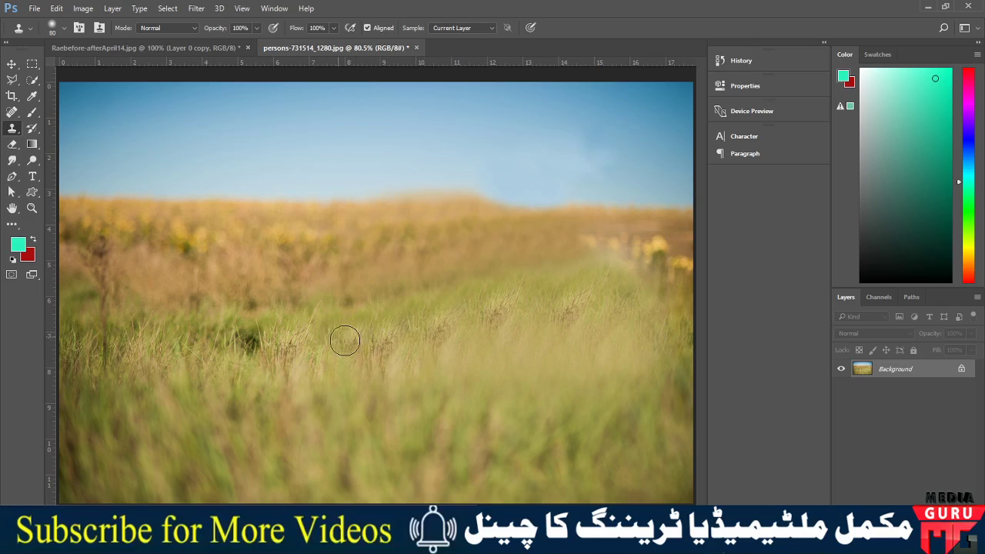
{"action": "left_click", "coordinate": [293, 344], "text": "alt"}
{"action": "left_click_drag", "start_coordinate": [262, 341], "coordinate": [249, 349]}
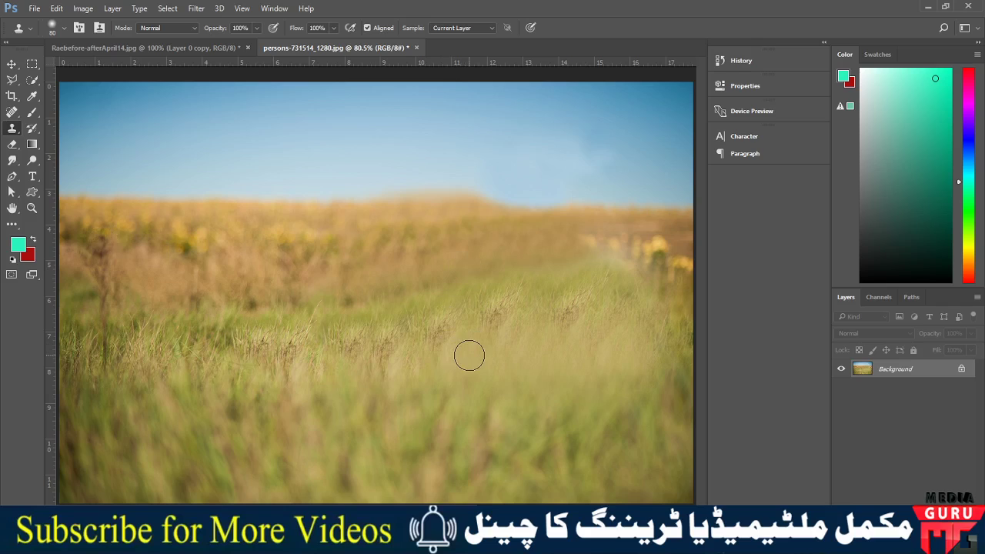
Step: Revert persons-731514_1280.jpg to the original, then undo to compare with the edited version
{"action": "left_click", "coordinate": [33, 8]}
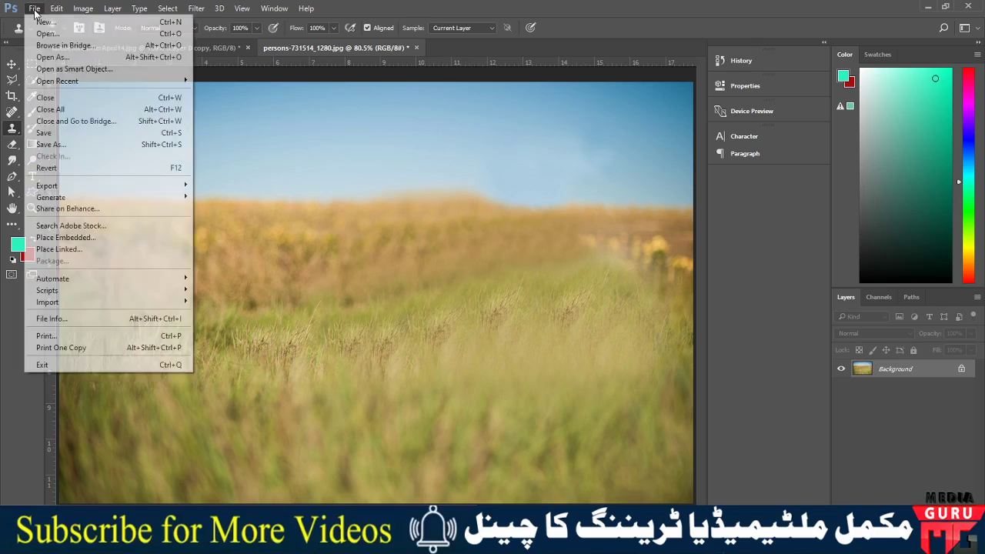
{"action": "left_click", "coordinate": [54, 167]}
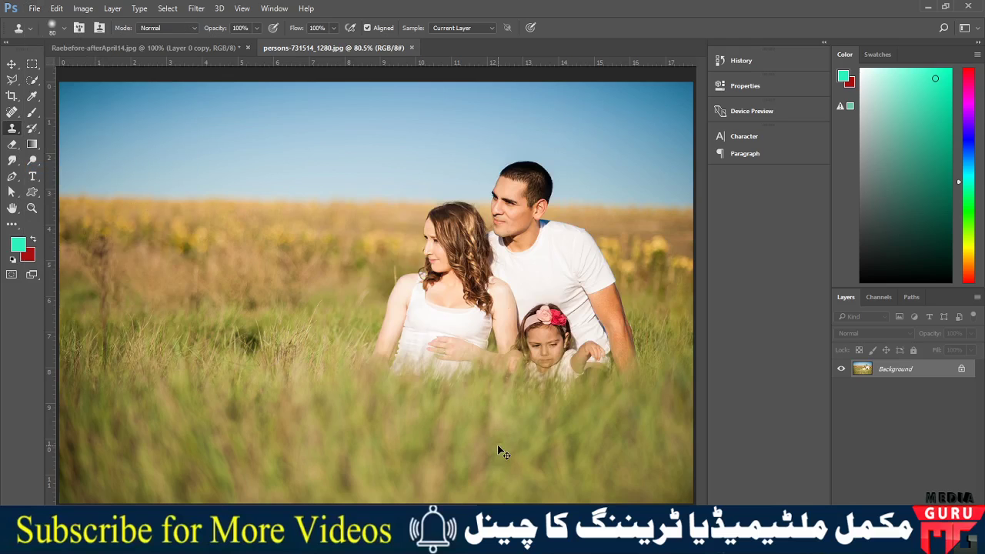
{"action": "key", "text": "ctrl+z"}
{"action": "key", "text": "ctrl+z"}
{"action": "key", "text": "ctrl+z"}
{"action": "key", "text": "ctrl+z"}
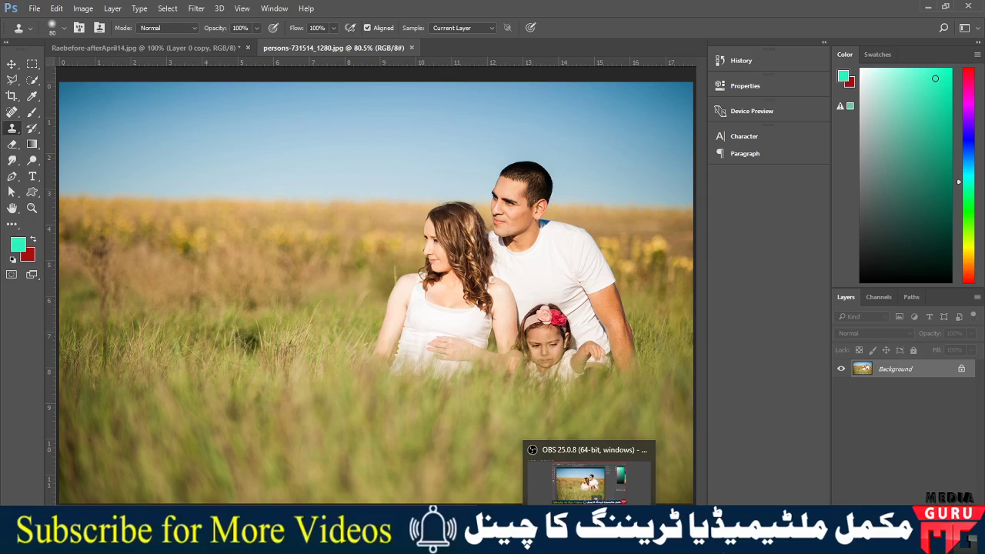
Step: Switch to OBS Studio from its taskbar thumbnail
{"action": "left_click", "coordinate": [589, 477]}
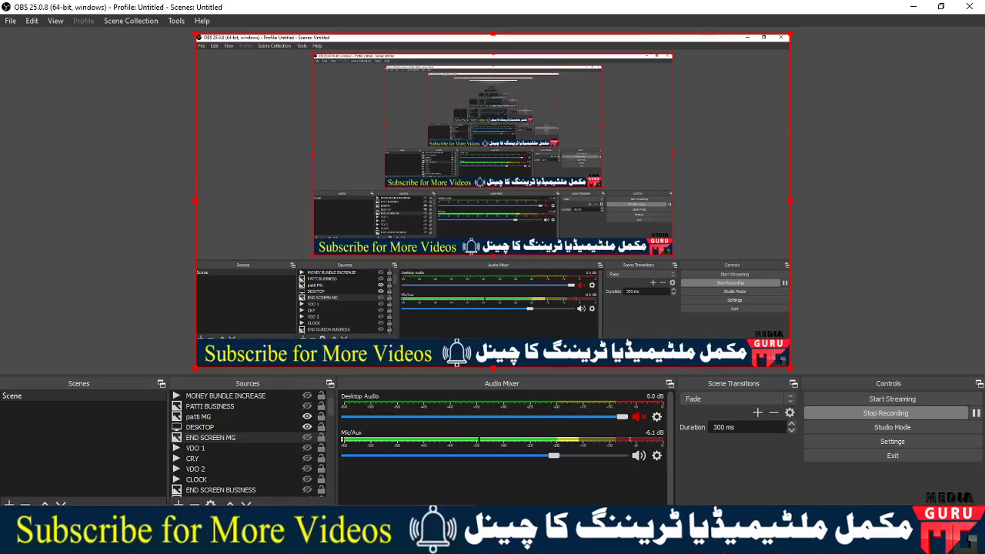